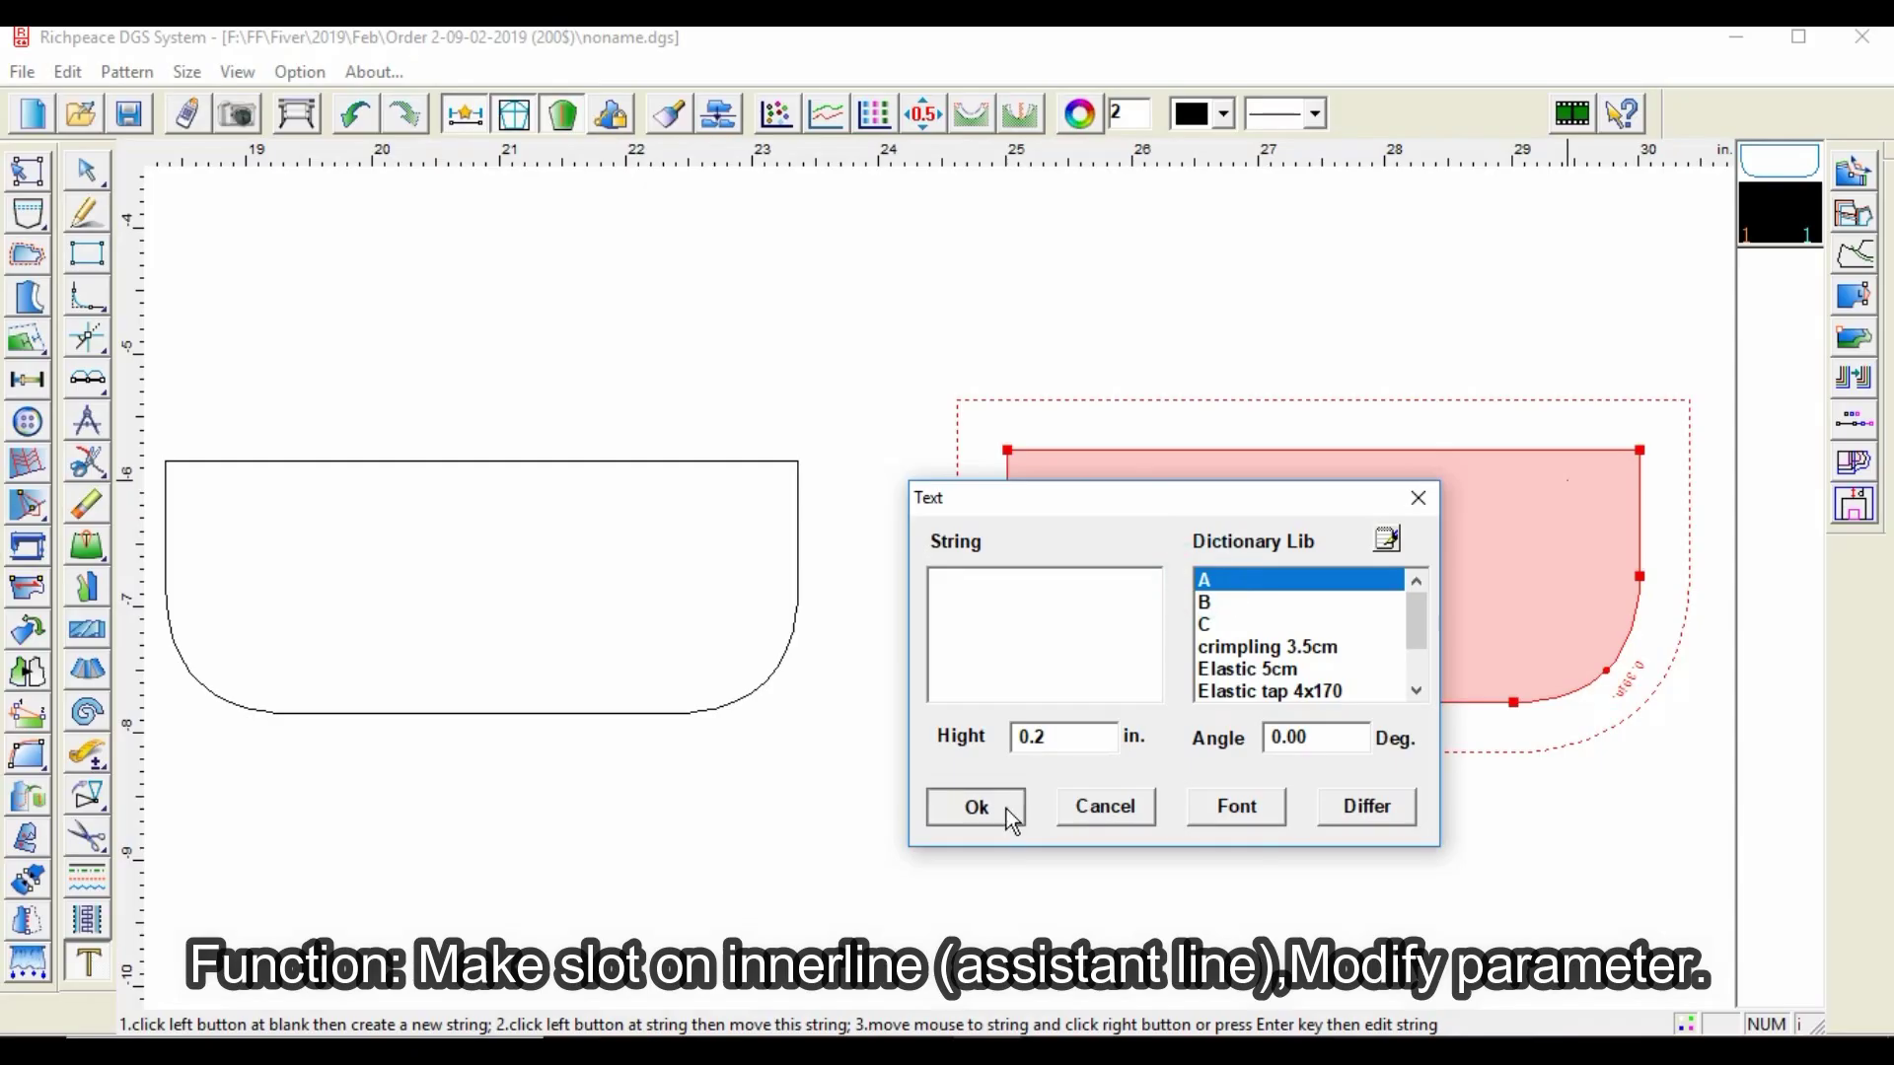
- Add an 'A' text label from the Dictionary Lib on the right of the pocket flap
{"action": "left_click", "coordinate": [995, 804]}
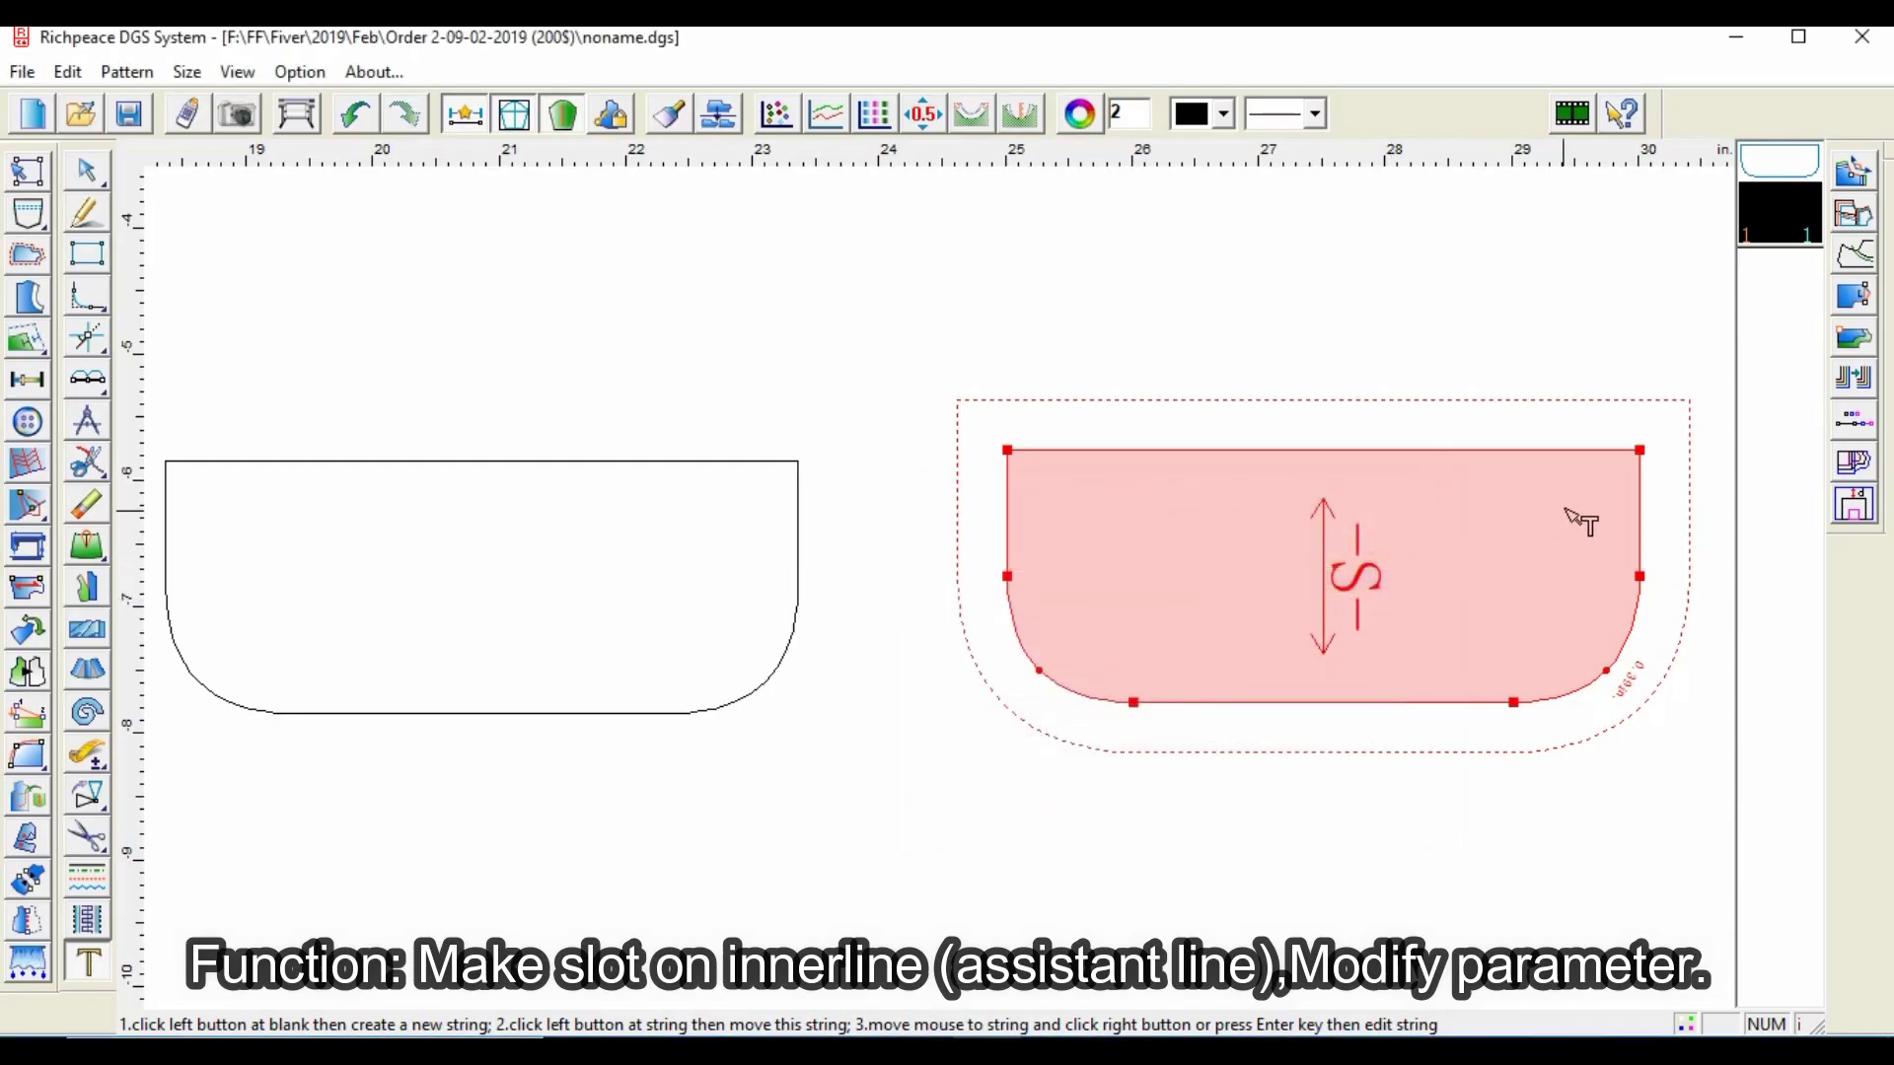
{"action": "left_click", "coordinate": [1578, 473]}
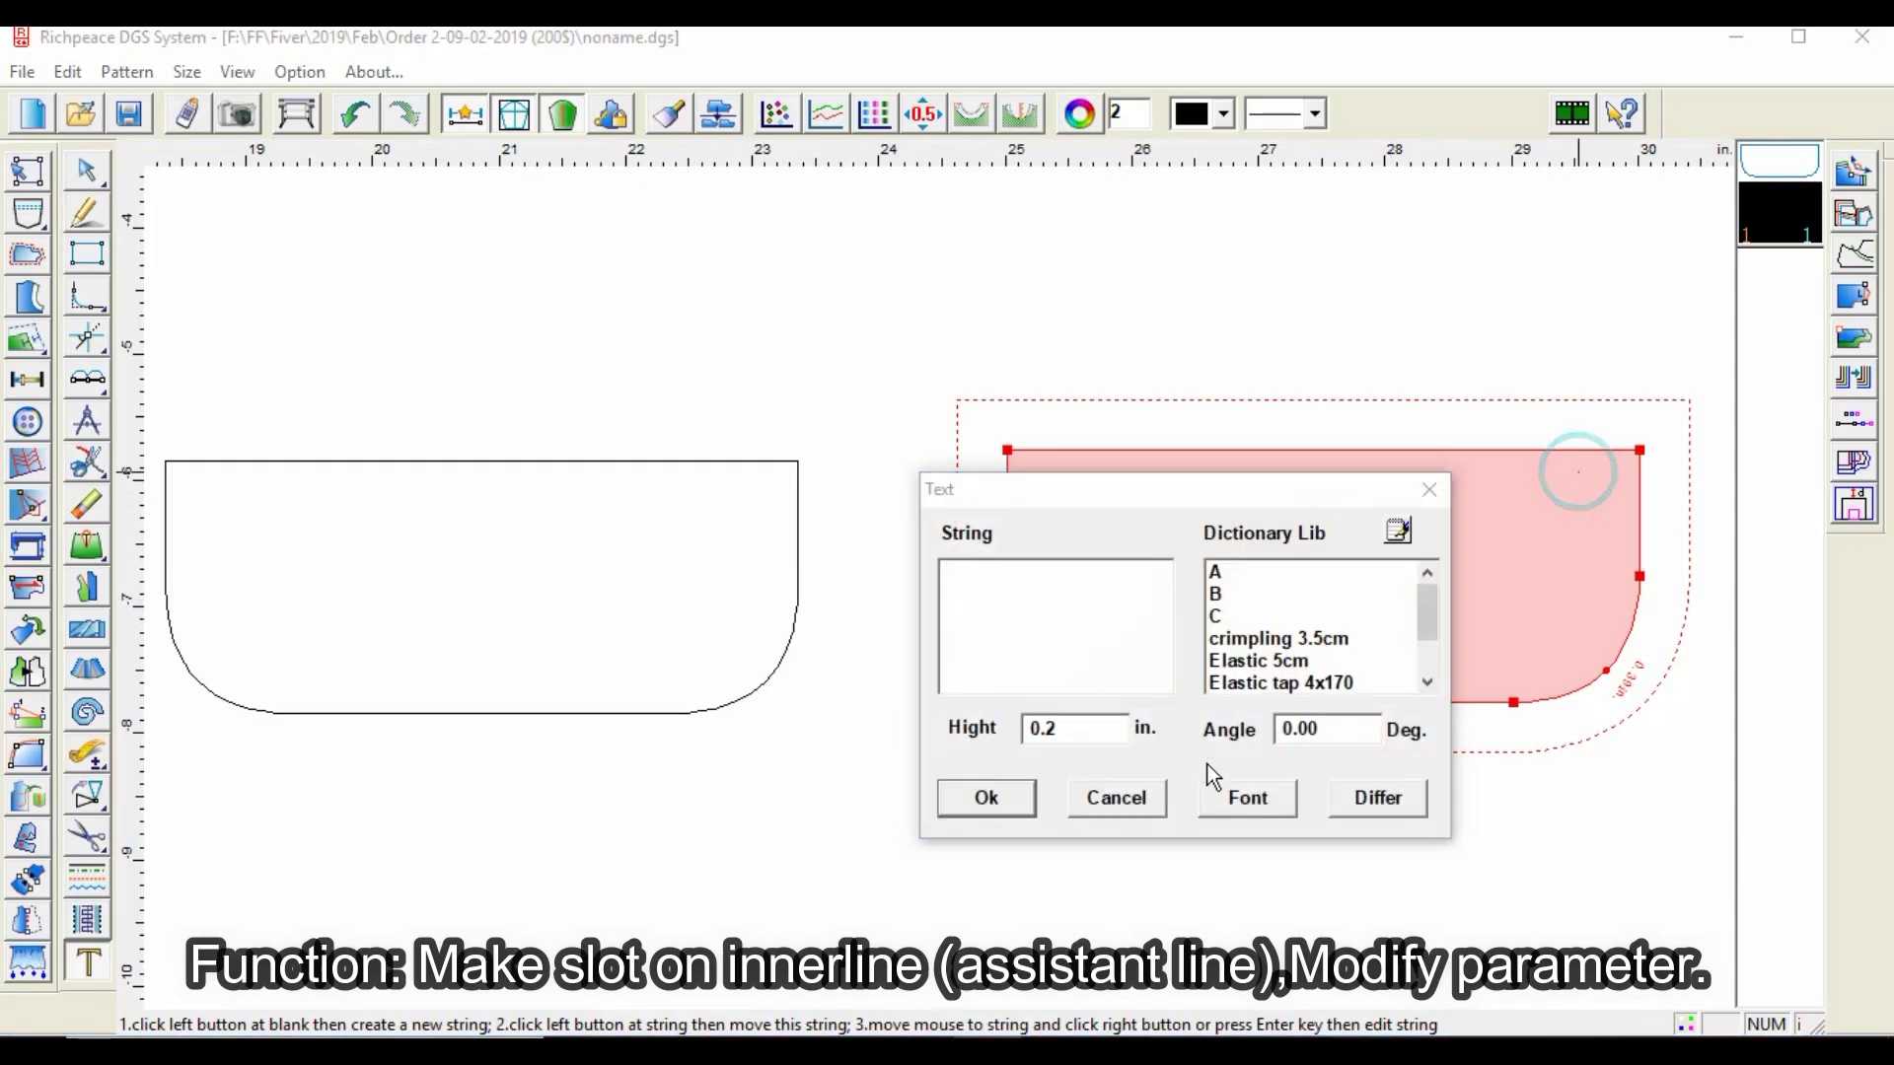
{"action": "left_click", "coordinate": [1222, 573]}
{"action": "double_click", "coordinate": [1222, 572]}
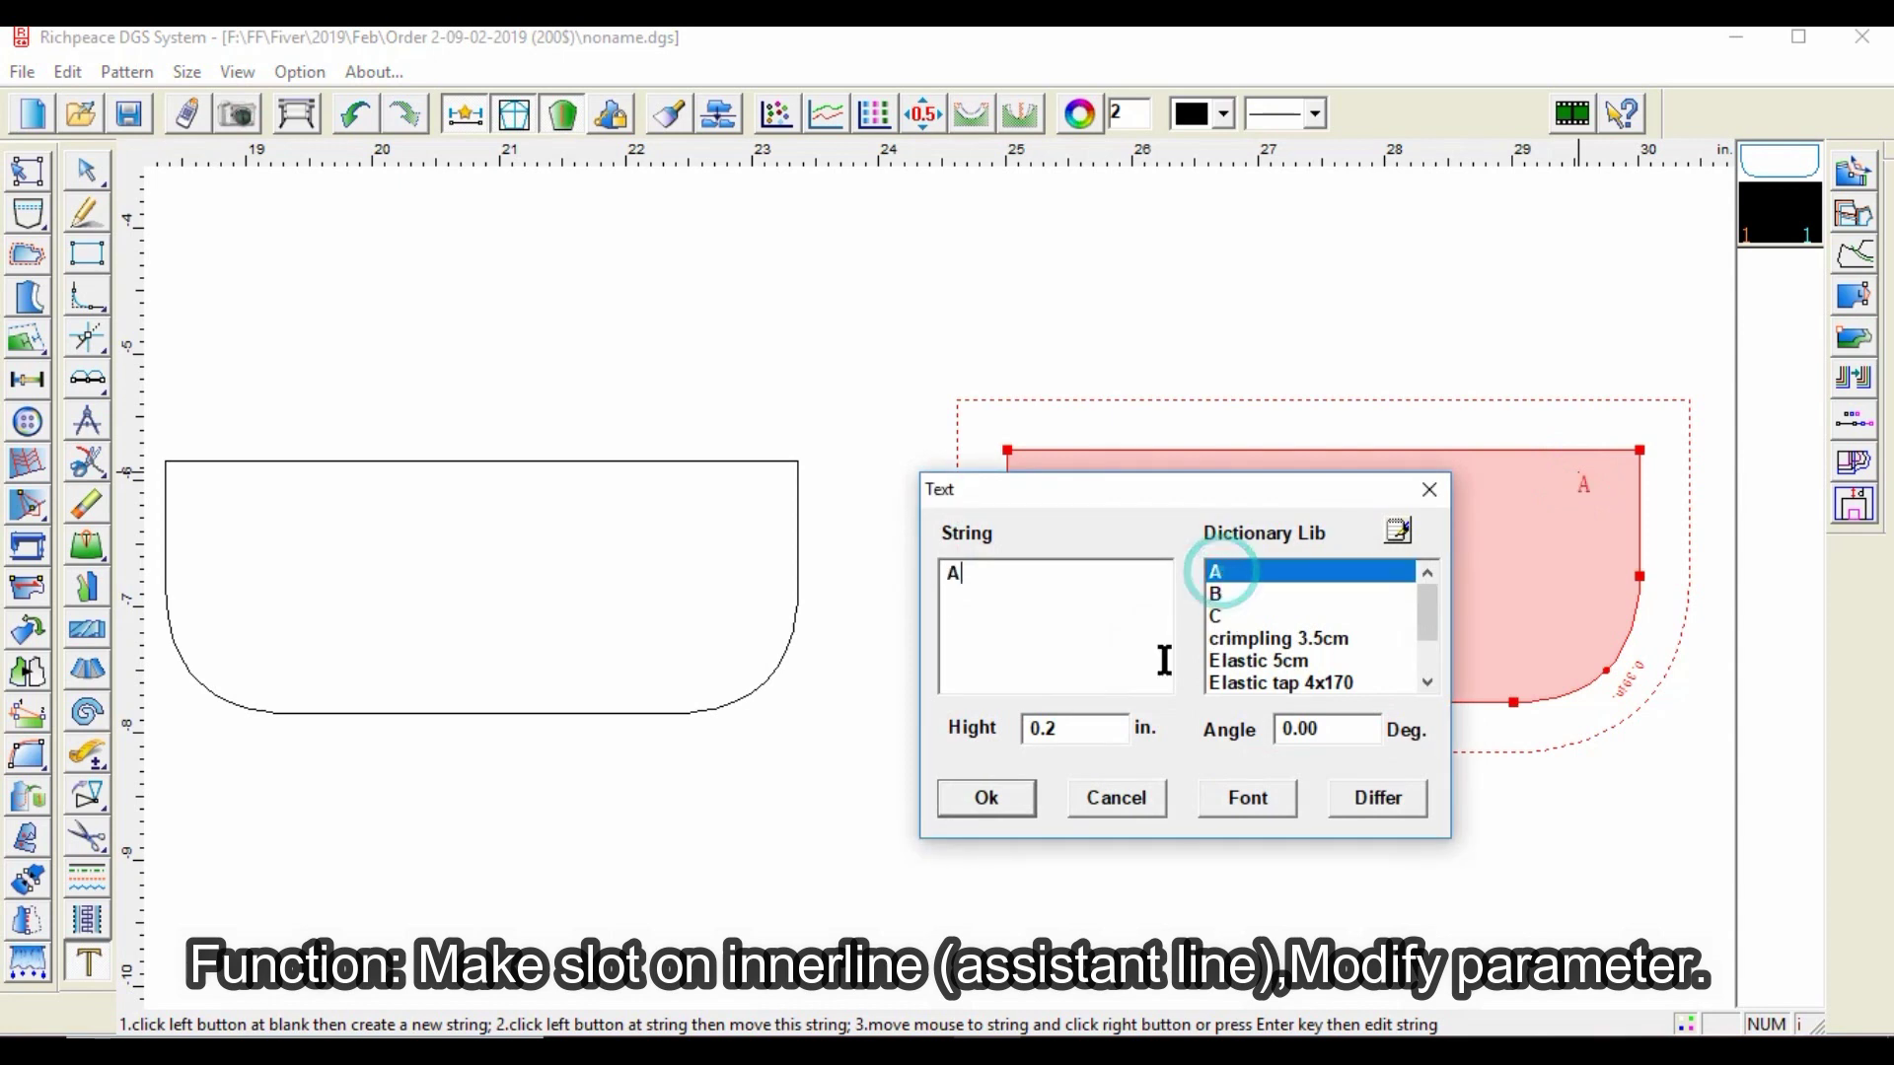
{"action": "left_click", "coordinate": [986, 797]}
- Add a 'B' label on the left of the flap with height 0.5
{"action": "left_click", "coordinate": [1031, 479]}
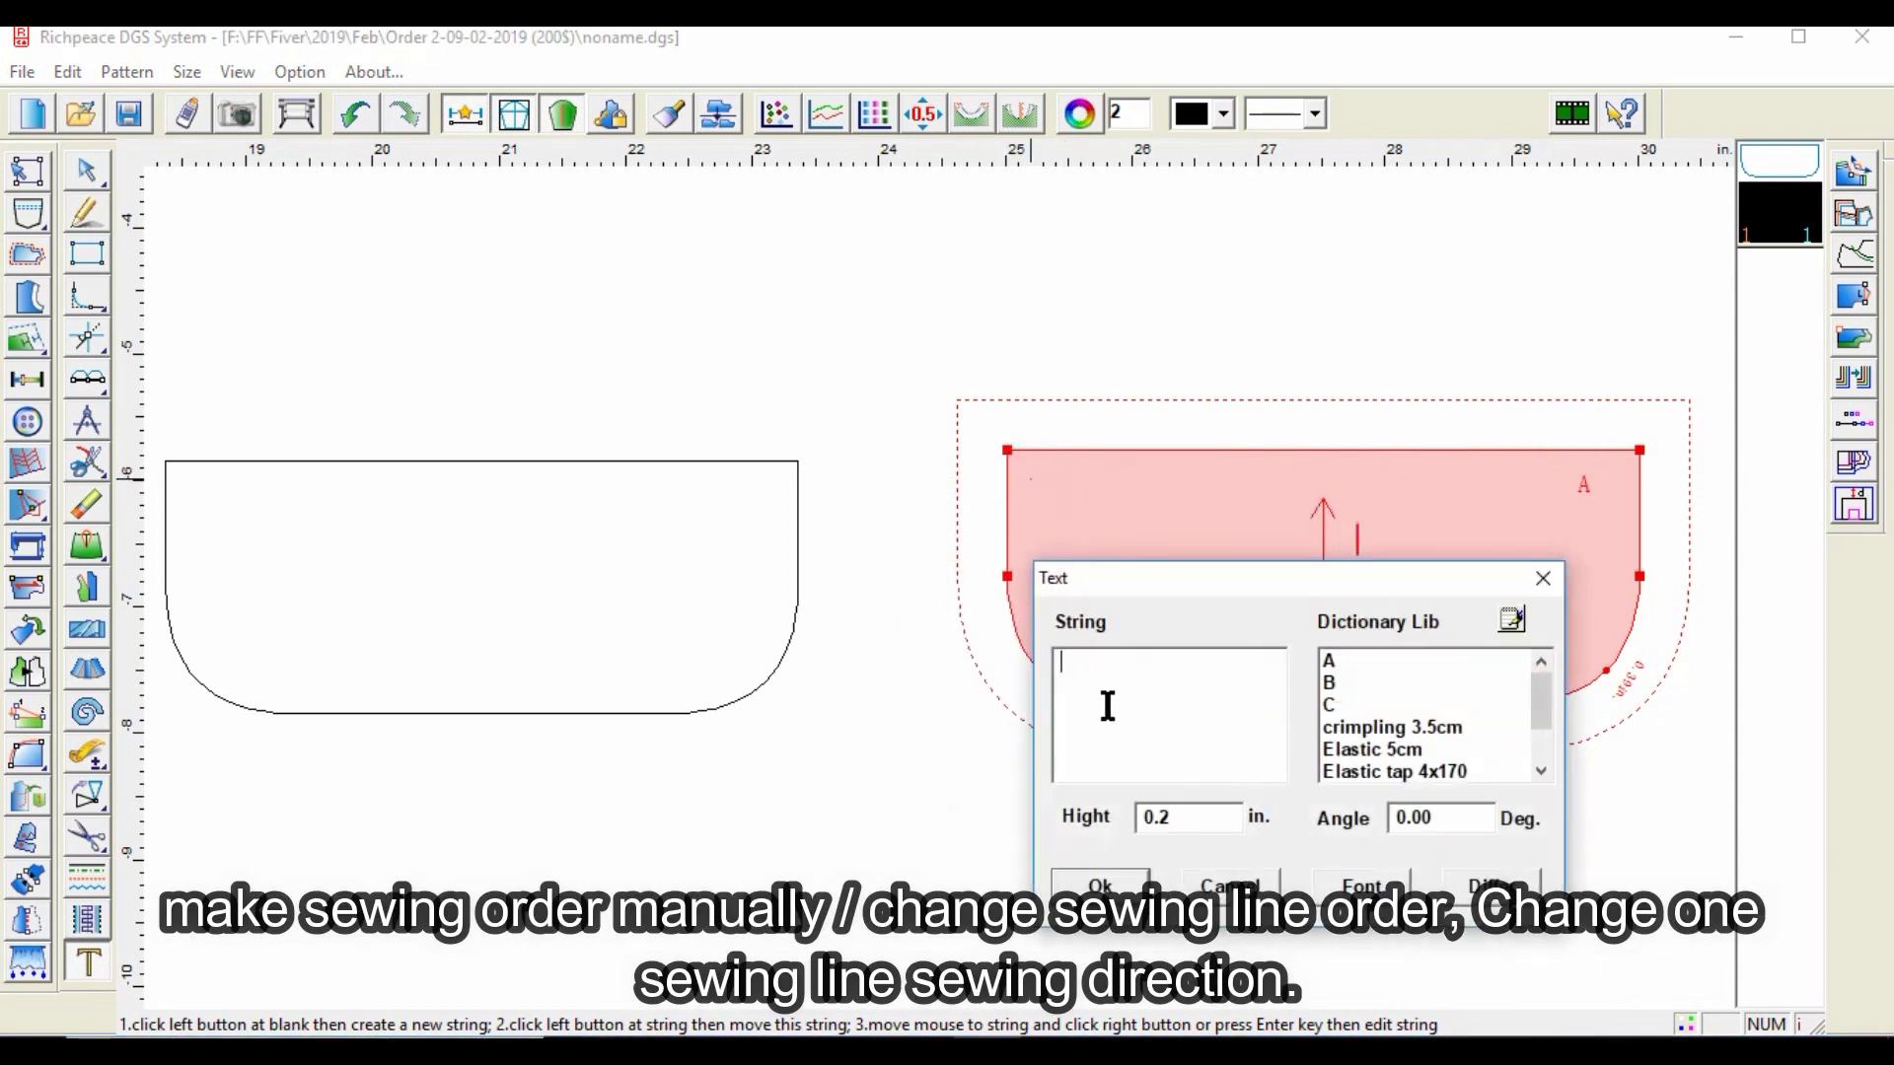
{"action": "double_click", "coordinate": [1326, 684]}
{"action": "double_click", "coordinate": [1168, 819]}
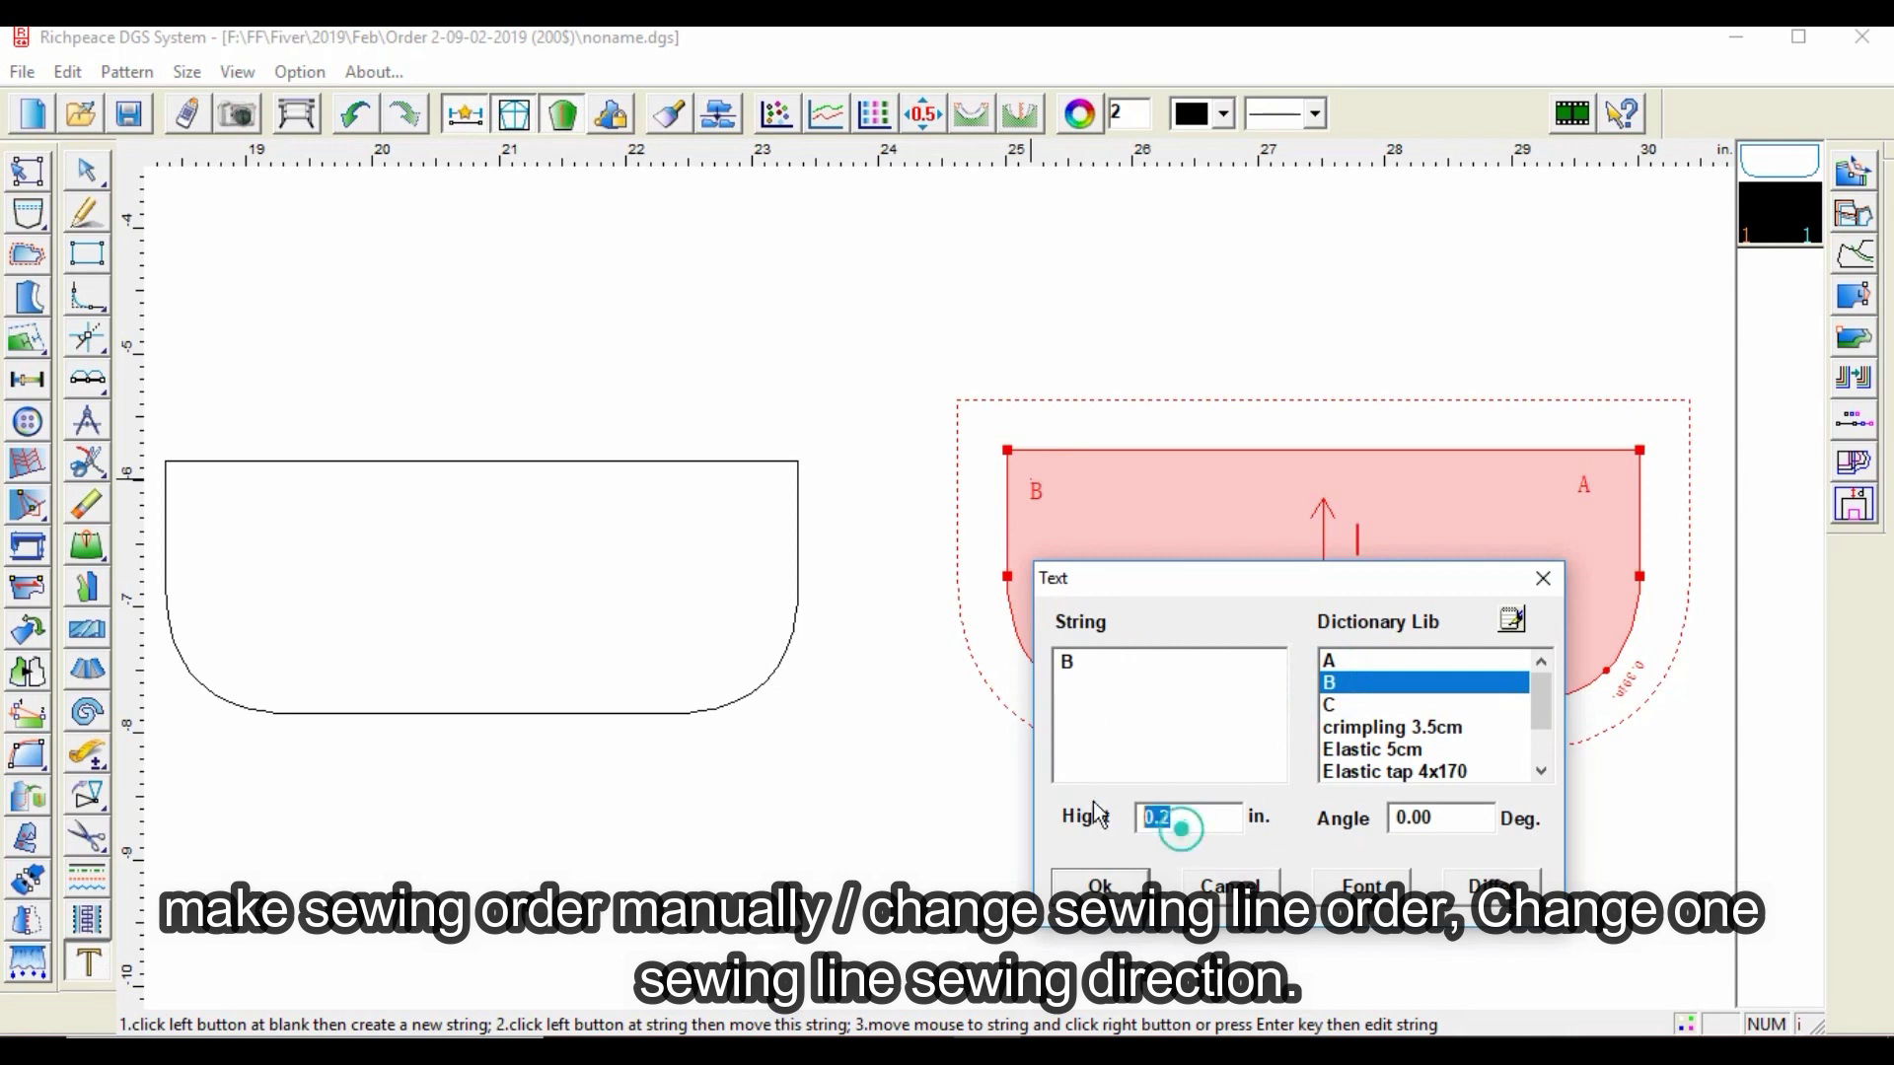
{"action": "type", "text": ".5"}
{"action": "left_click", "coordinate": [1100, 885]}
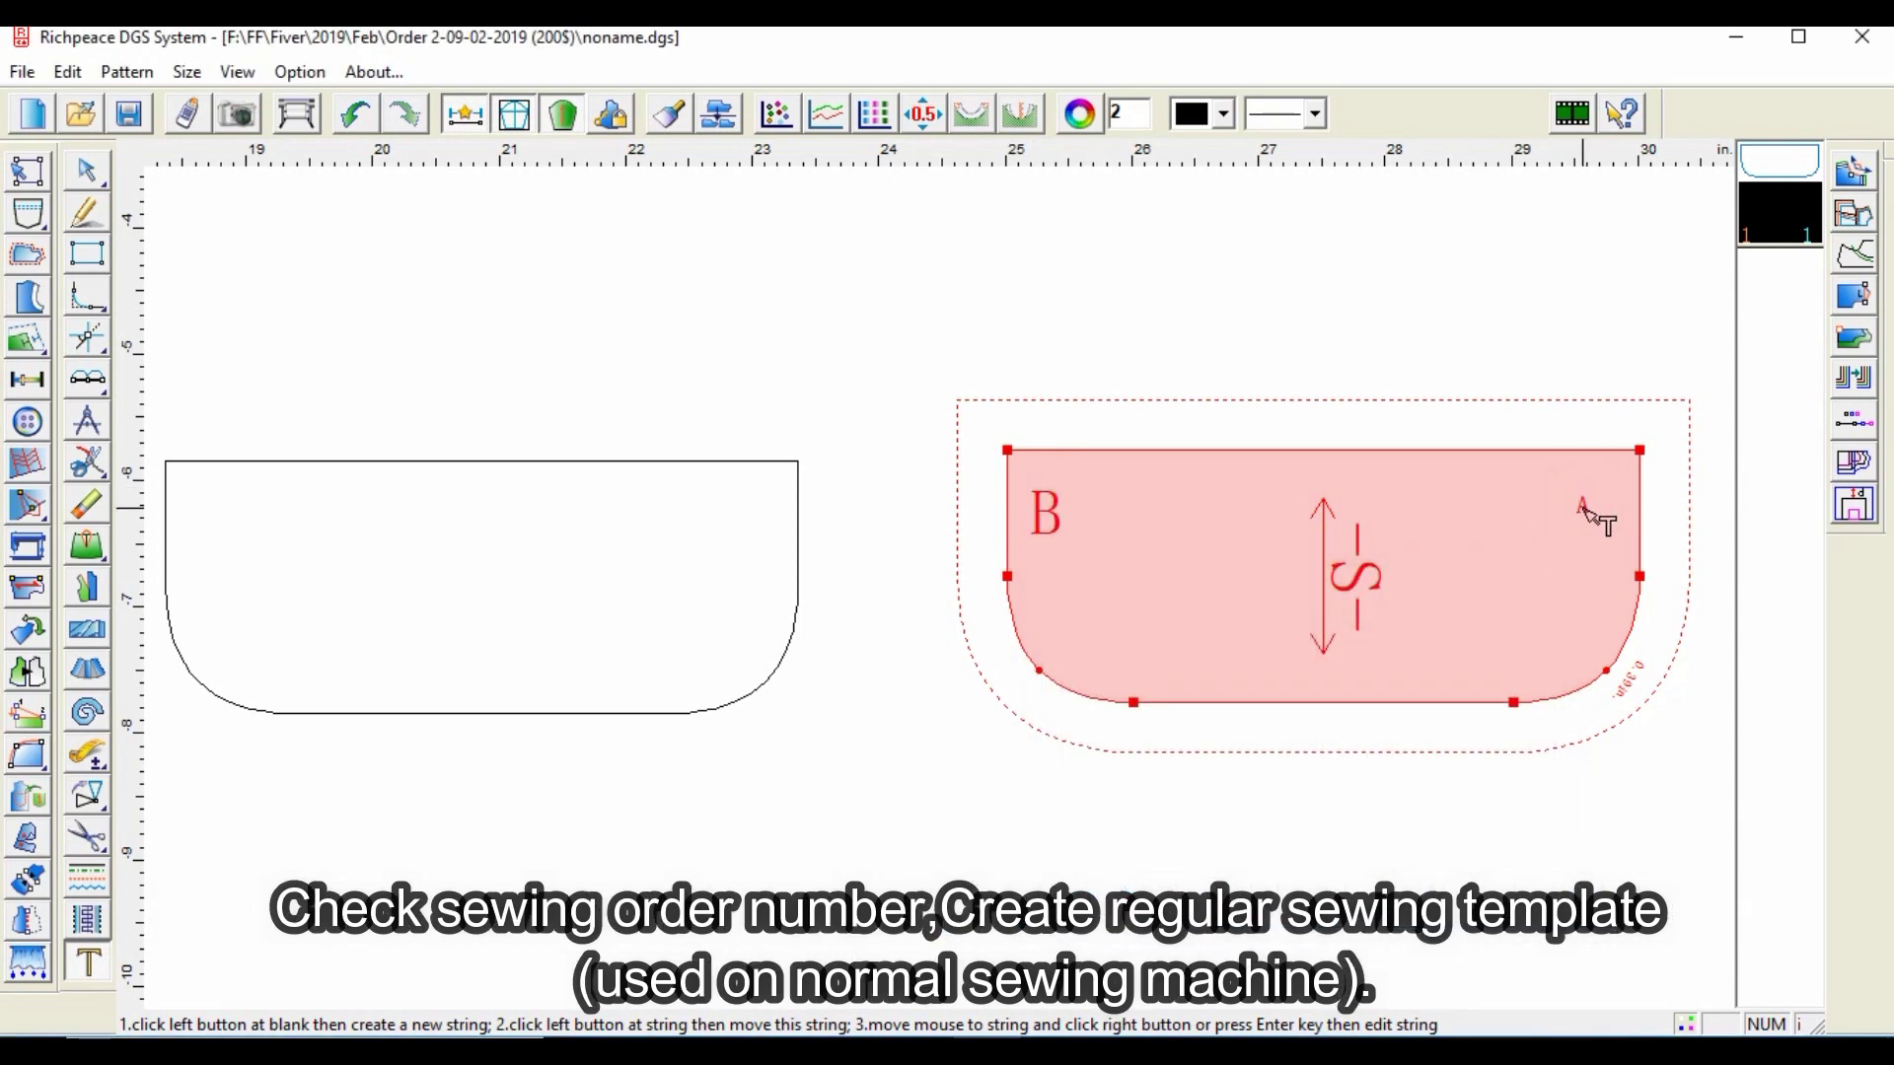
- Change the A label's height to 0.5 to match B
{"action": "left_click", "coordinate": [1587, 509]}
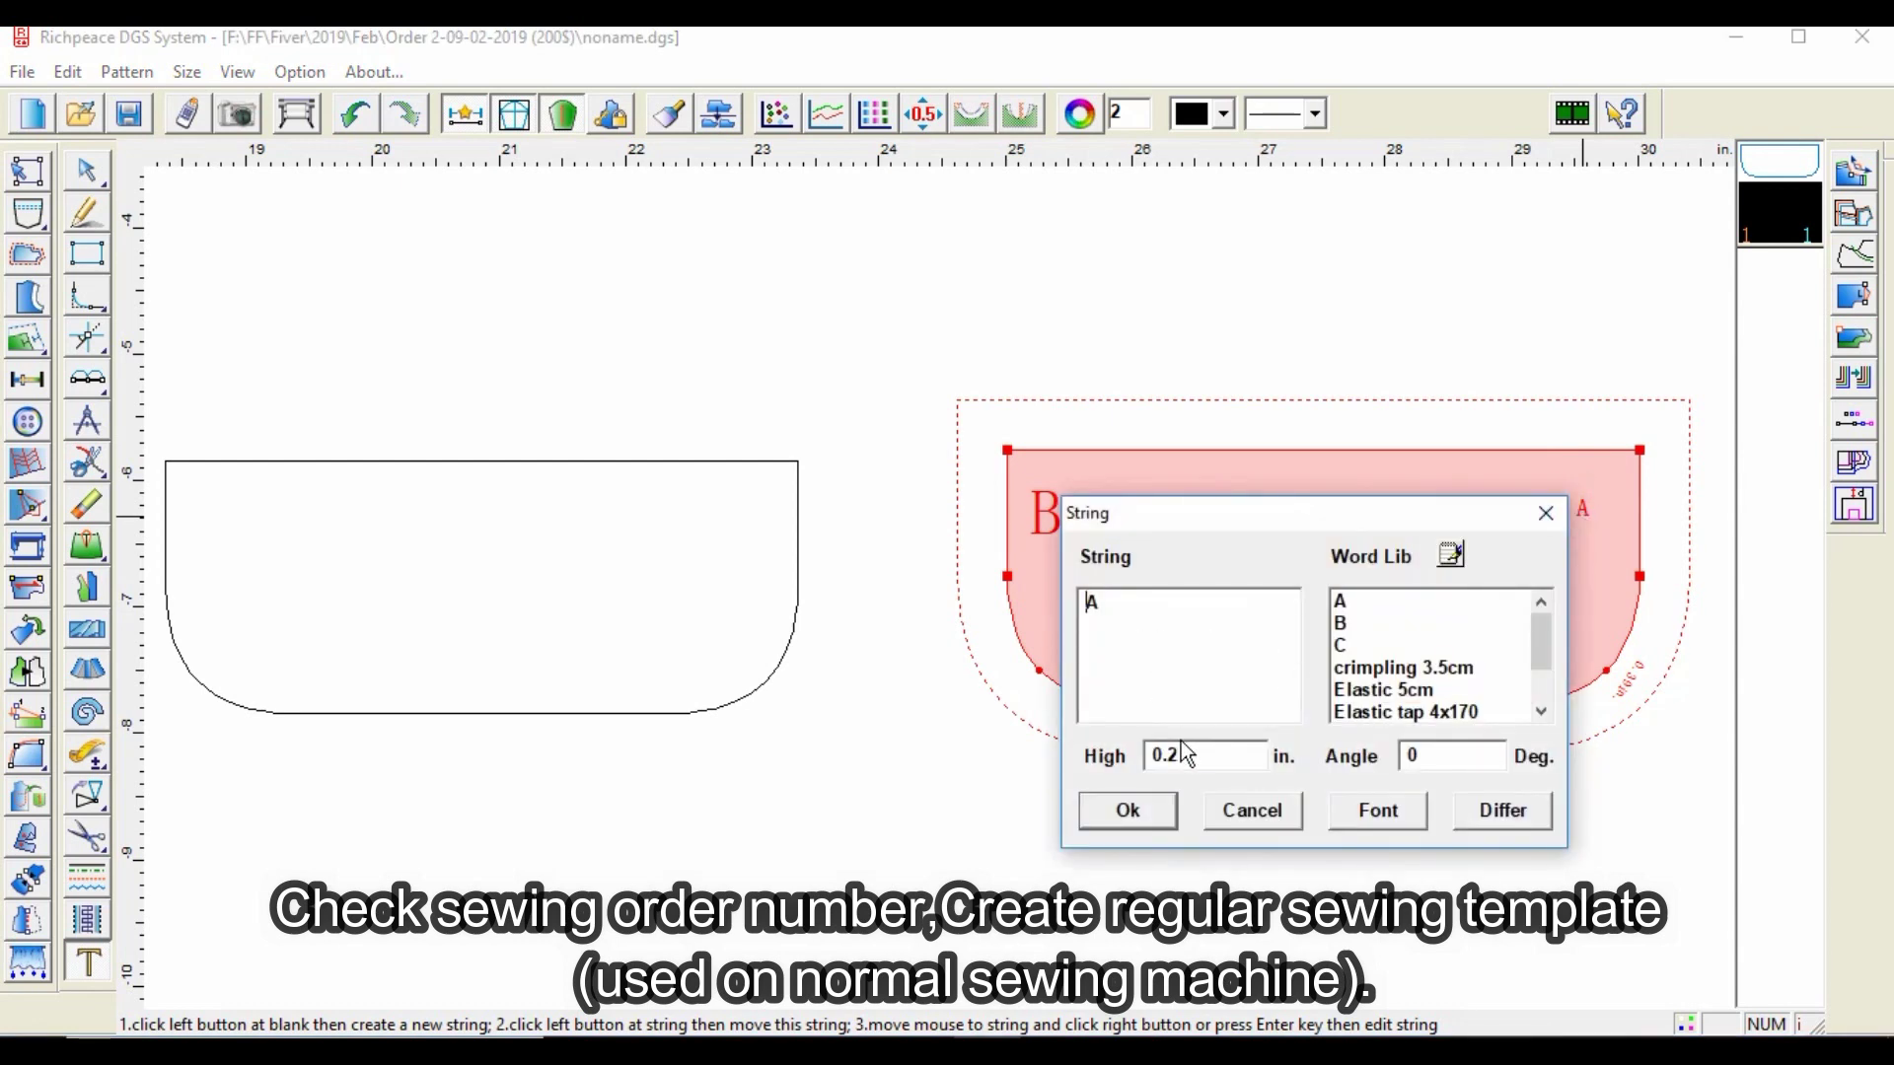
{"action": "double_click", "coordinate": [1182, 746]}
{"action": "type", "text": ".5"}
{"action": "left_click", "coordinate": [1143, 819]}
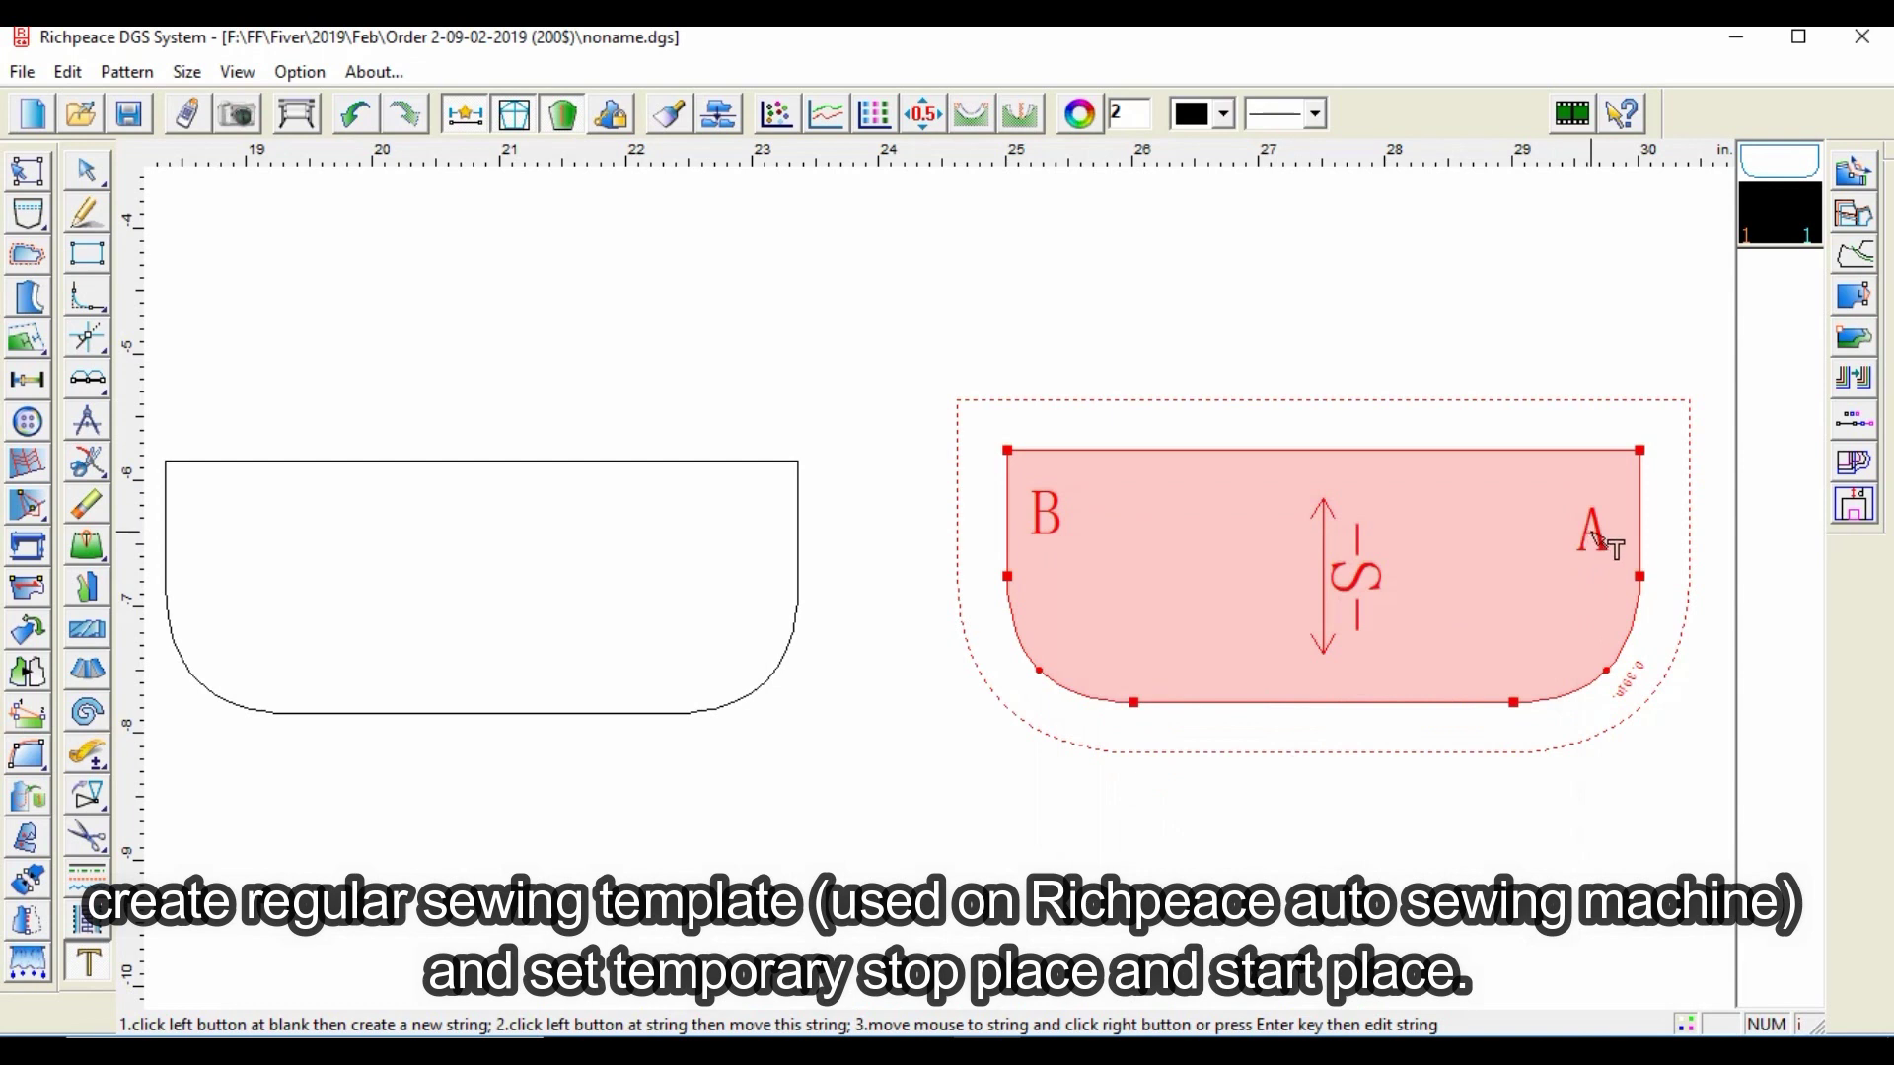
- Move label A to the flap's top-right corner and B toward the top-left
{"action": "left_click_drag", "start_coordinate": [1591, 532], "coordinate": [1602, 489]}
{"action": "right_click", "coordinate": [1620, 507]}
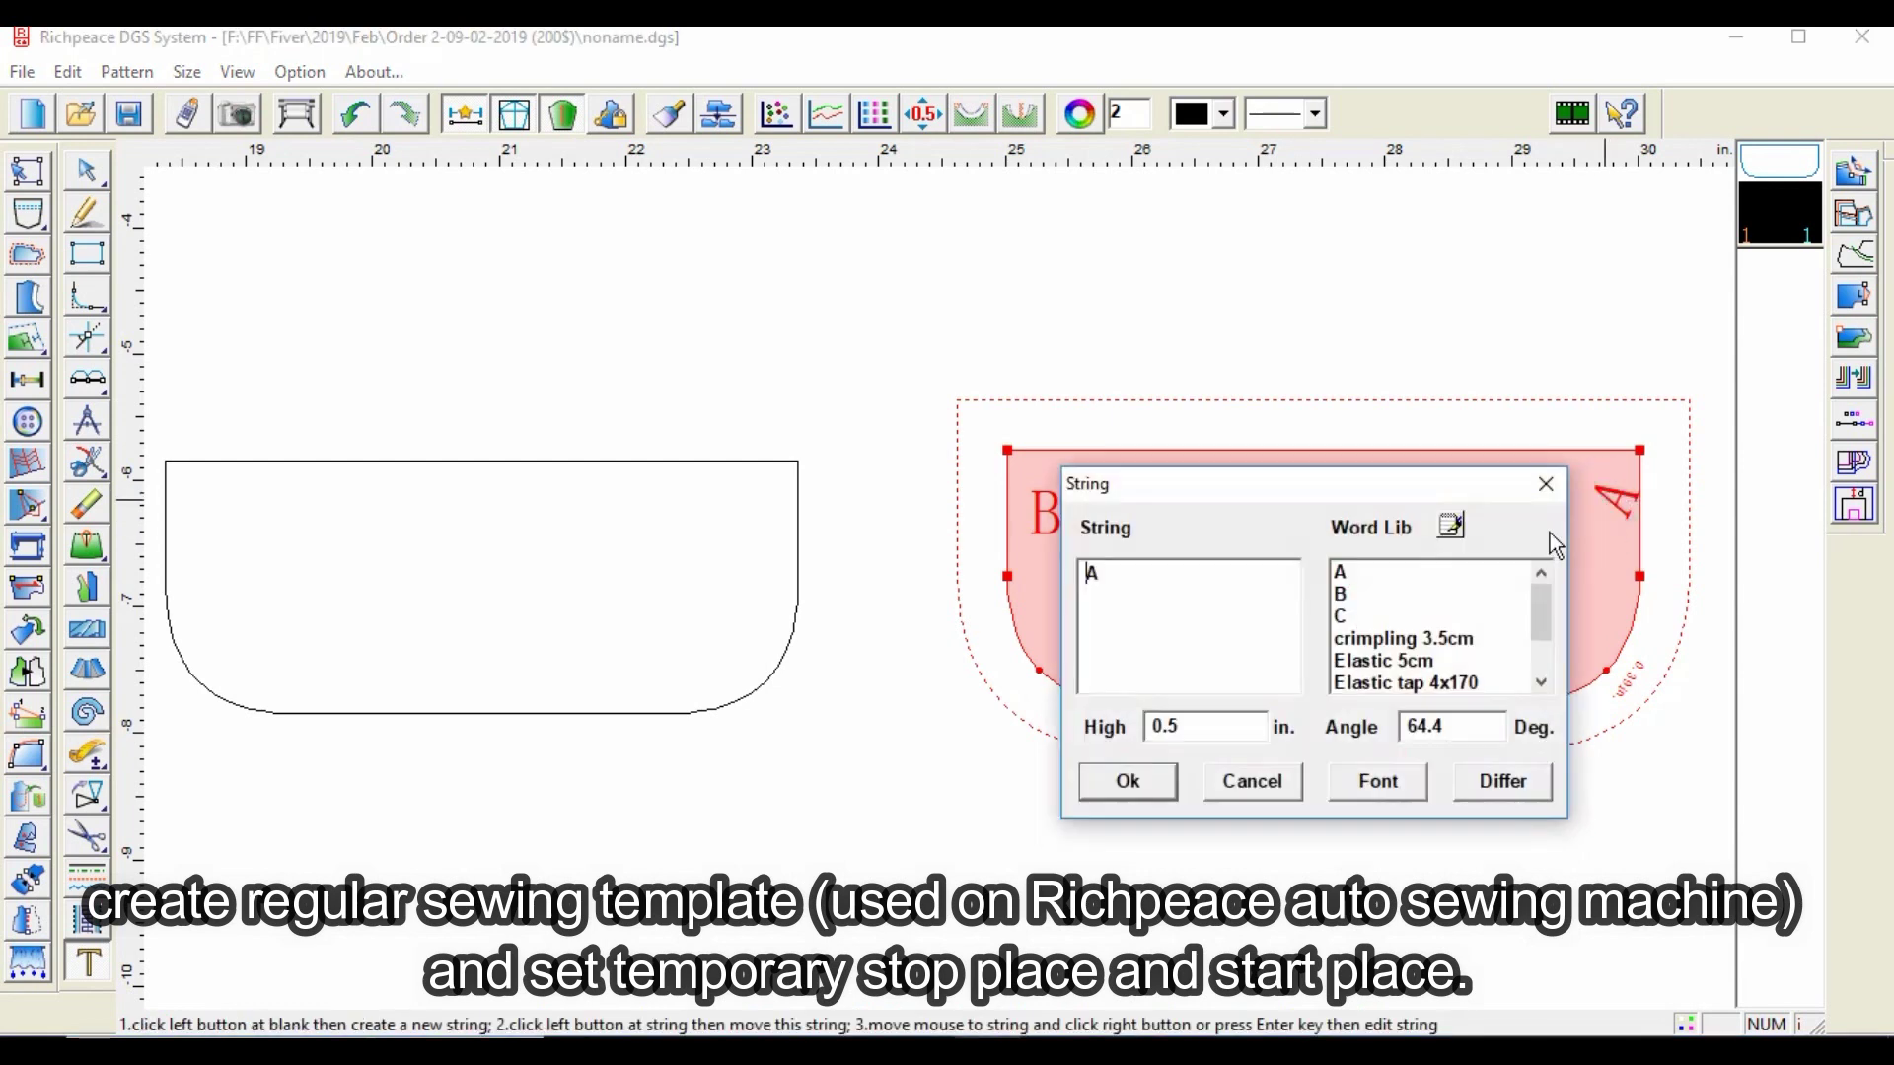
{"action": "left_click", "coordinate": [1547, 483]}
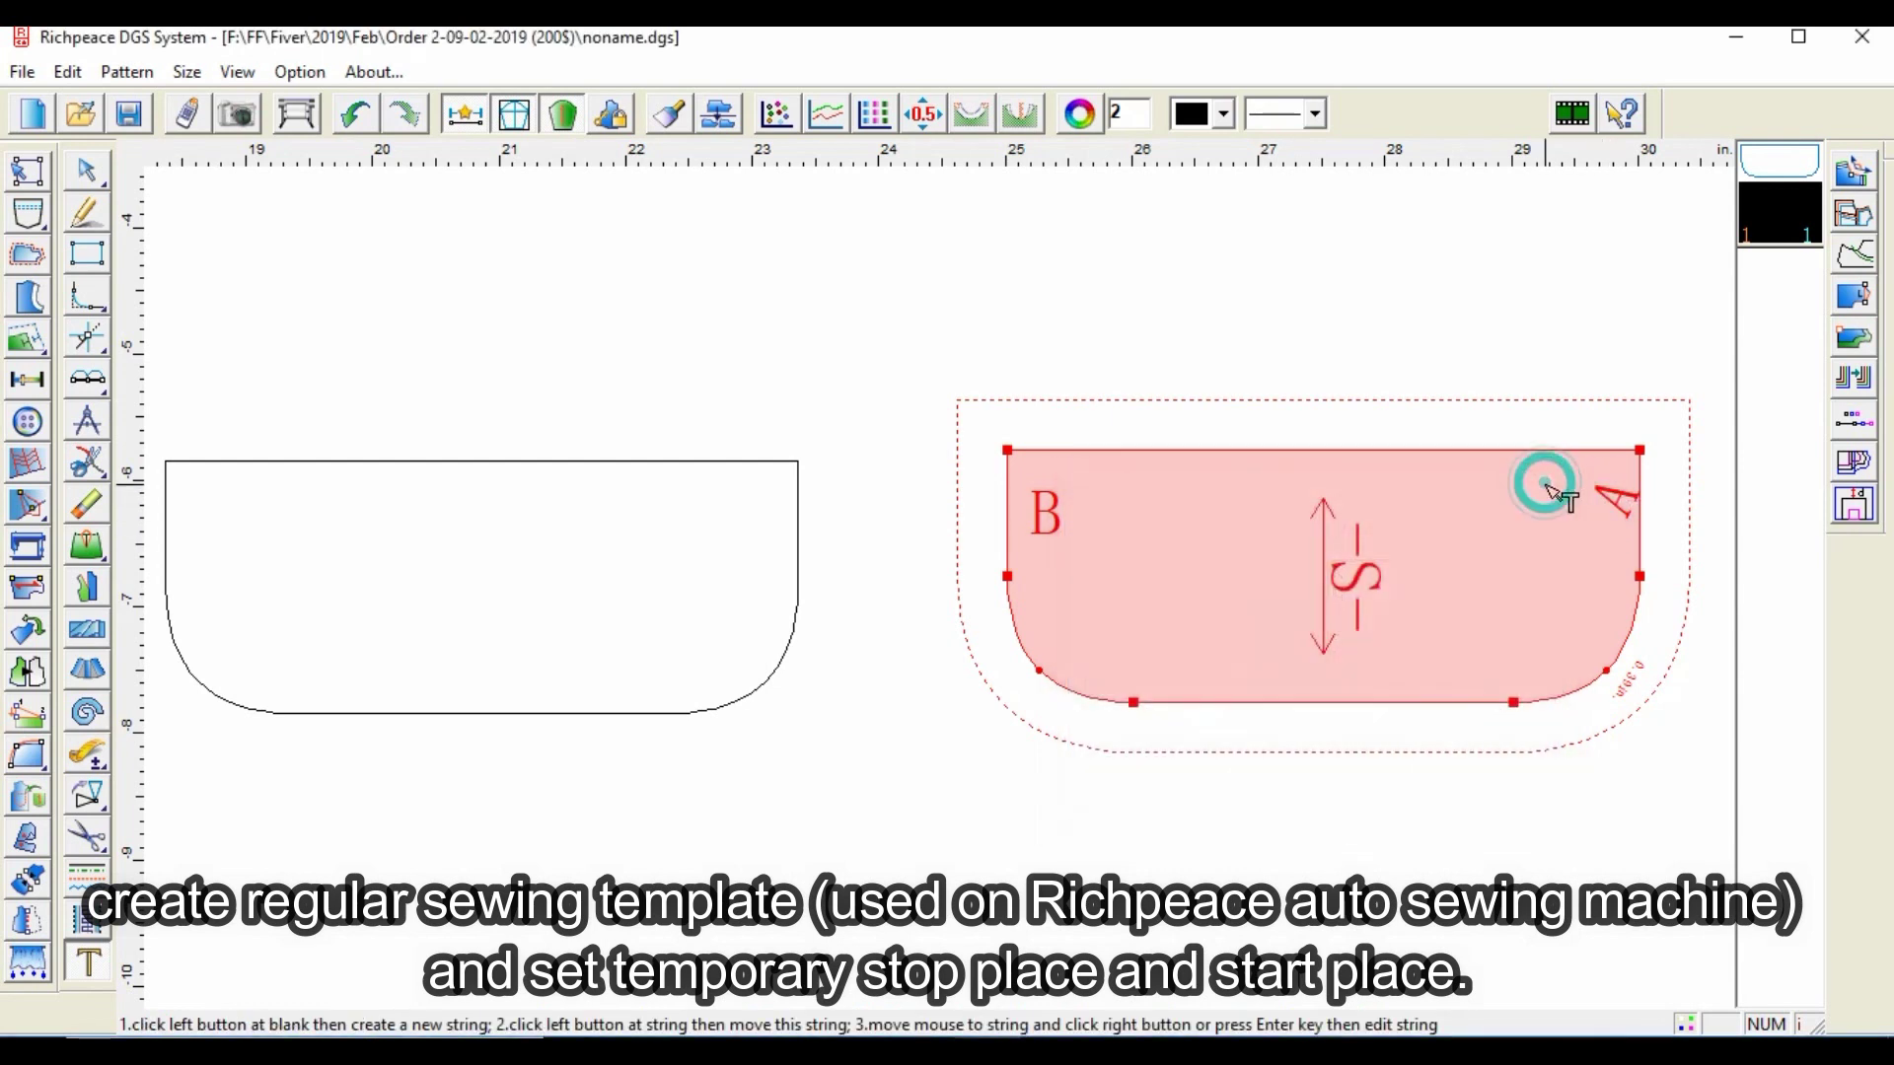
{"action": "left_click", "coordinate": [1621, 507]}
{"action": "left_click", "coordinate": [1623, 512]}
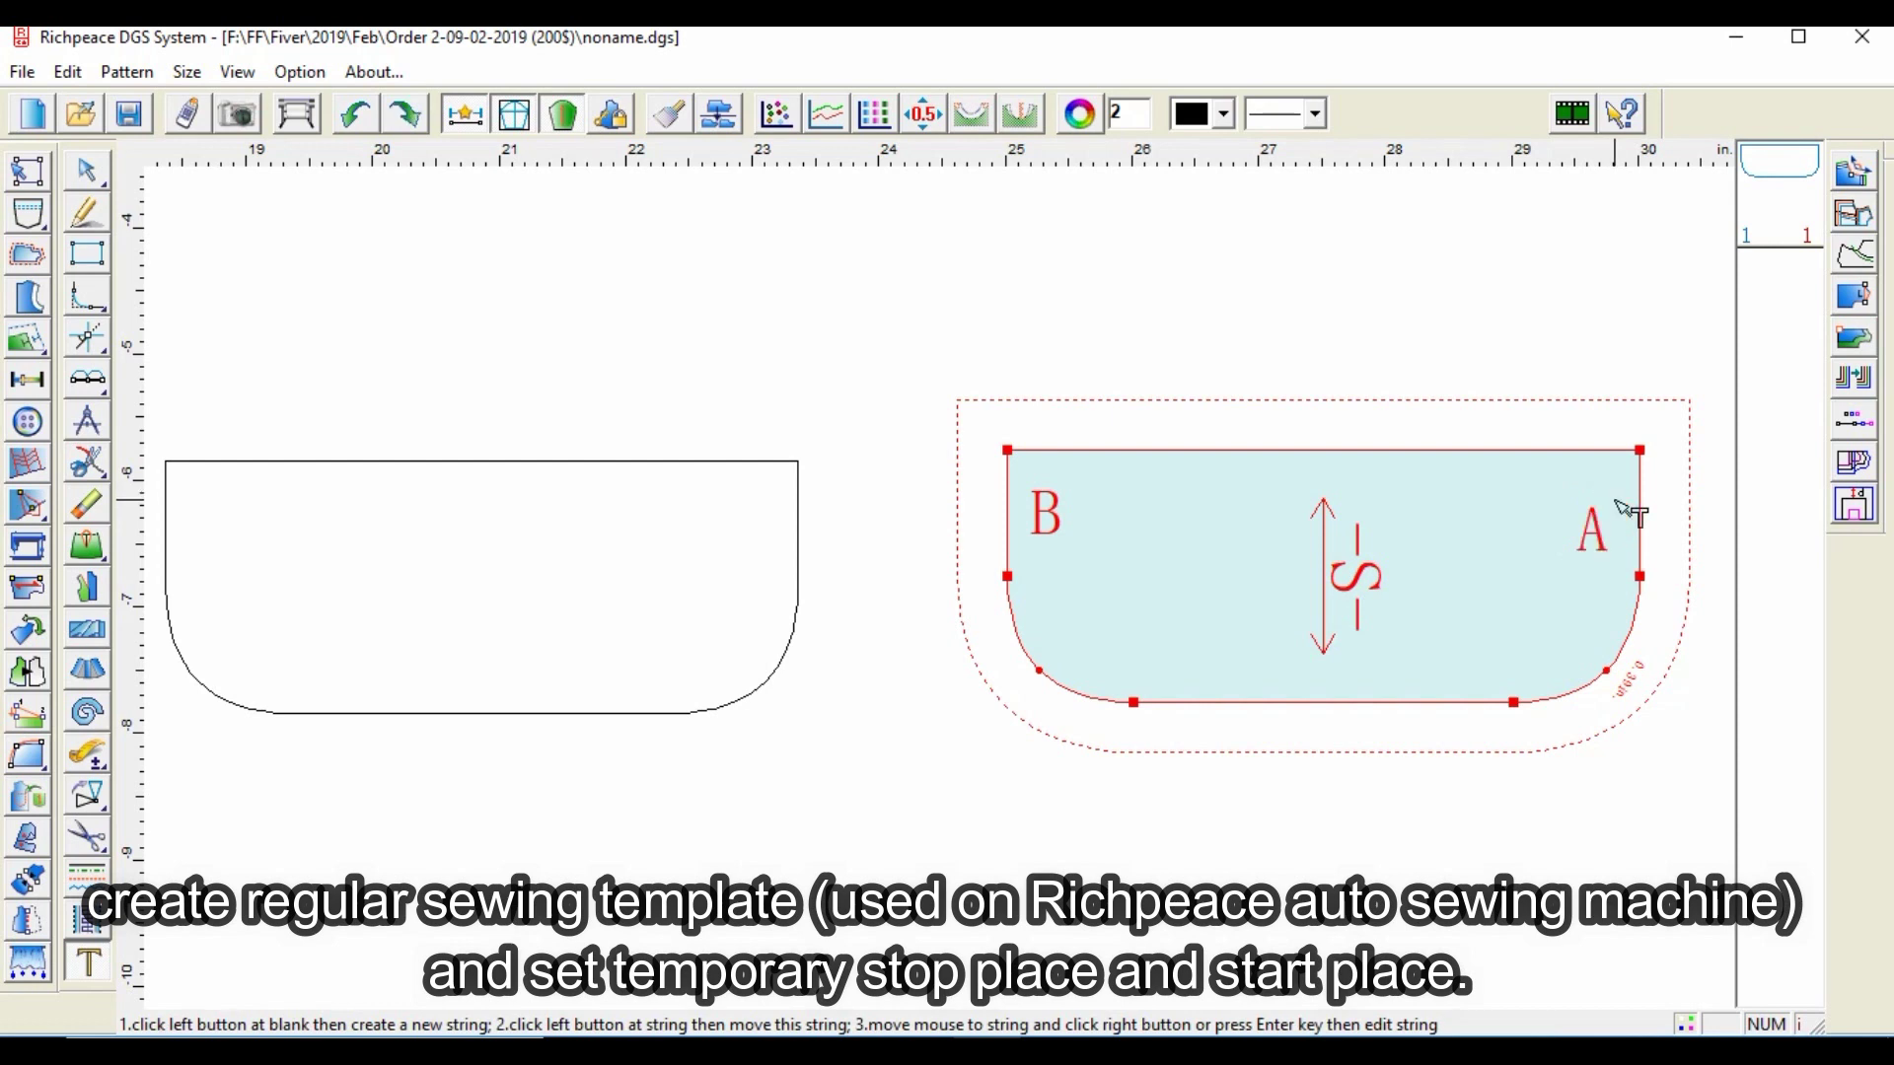
{"action": "left_click", "coordinate": [1624, 518]}
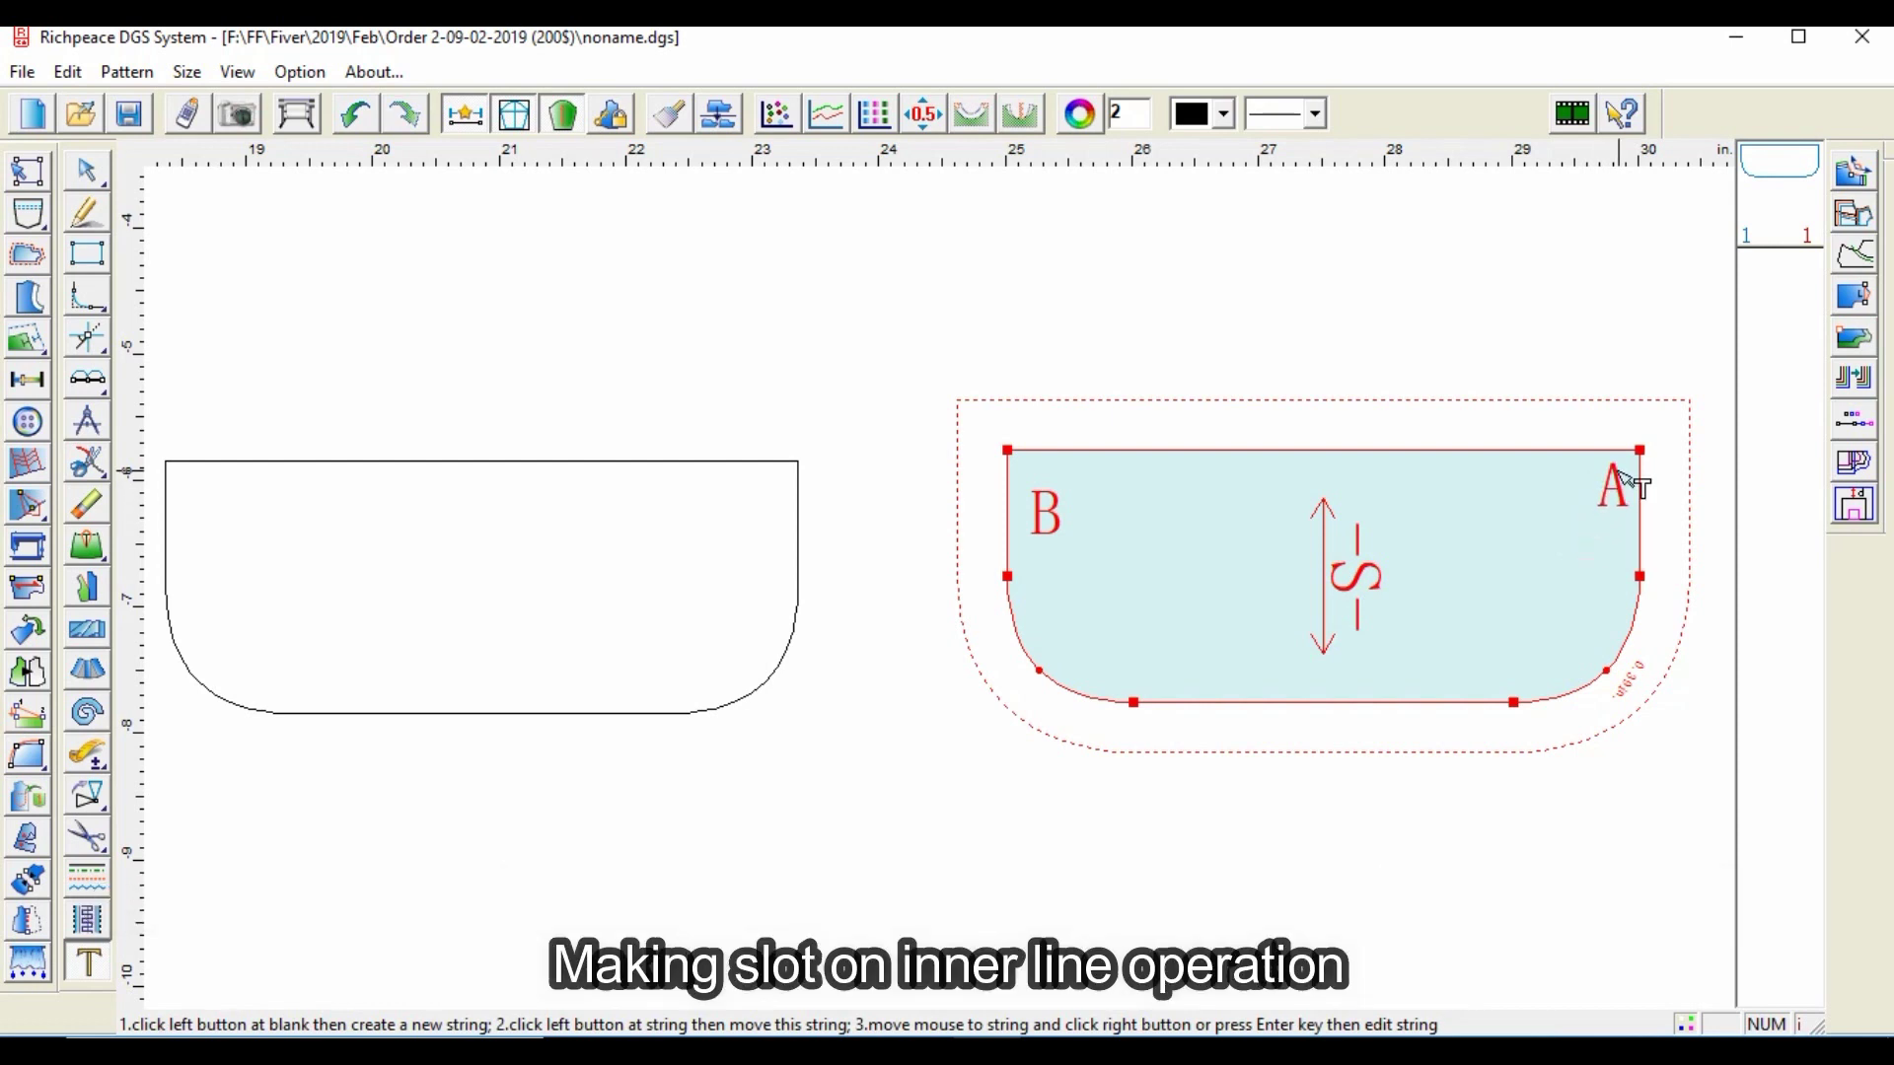
{"action": "left_click", "coordinate": [1058, 514]}
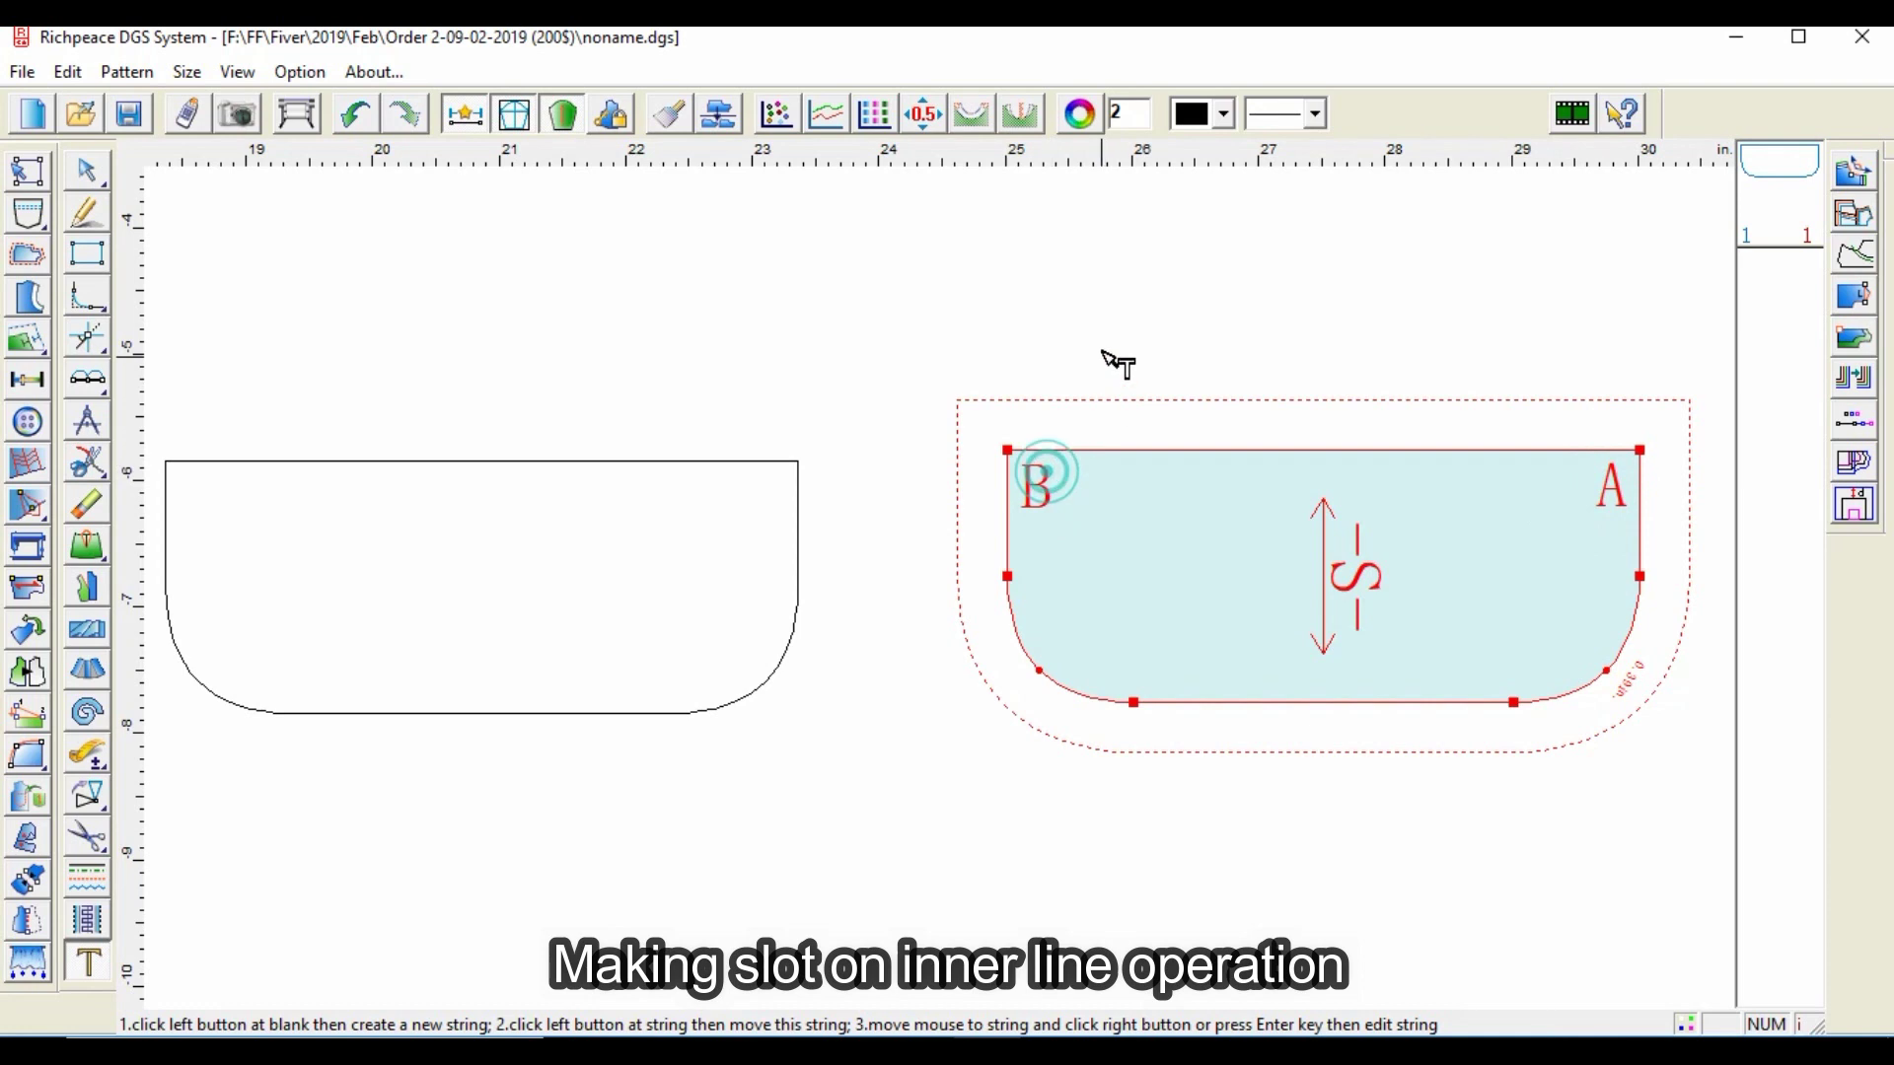
{"action": "key", "text": "a"}
{"action": "scroll", "coordinate": [641, 641], "scroll_direction": "down", "scroll_amount": 2}
{"action": "scroll", "coordinate": [641, 642], "scroll_direction": "up", "scroll_amount": 1}
{"action": "scroll", "coordinate": [641, 641], "scroll_direction": "down", "scroll_amount": 1}
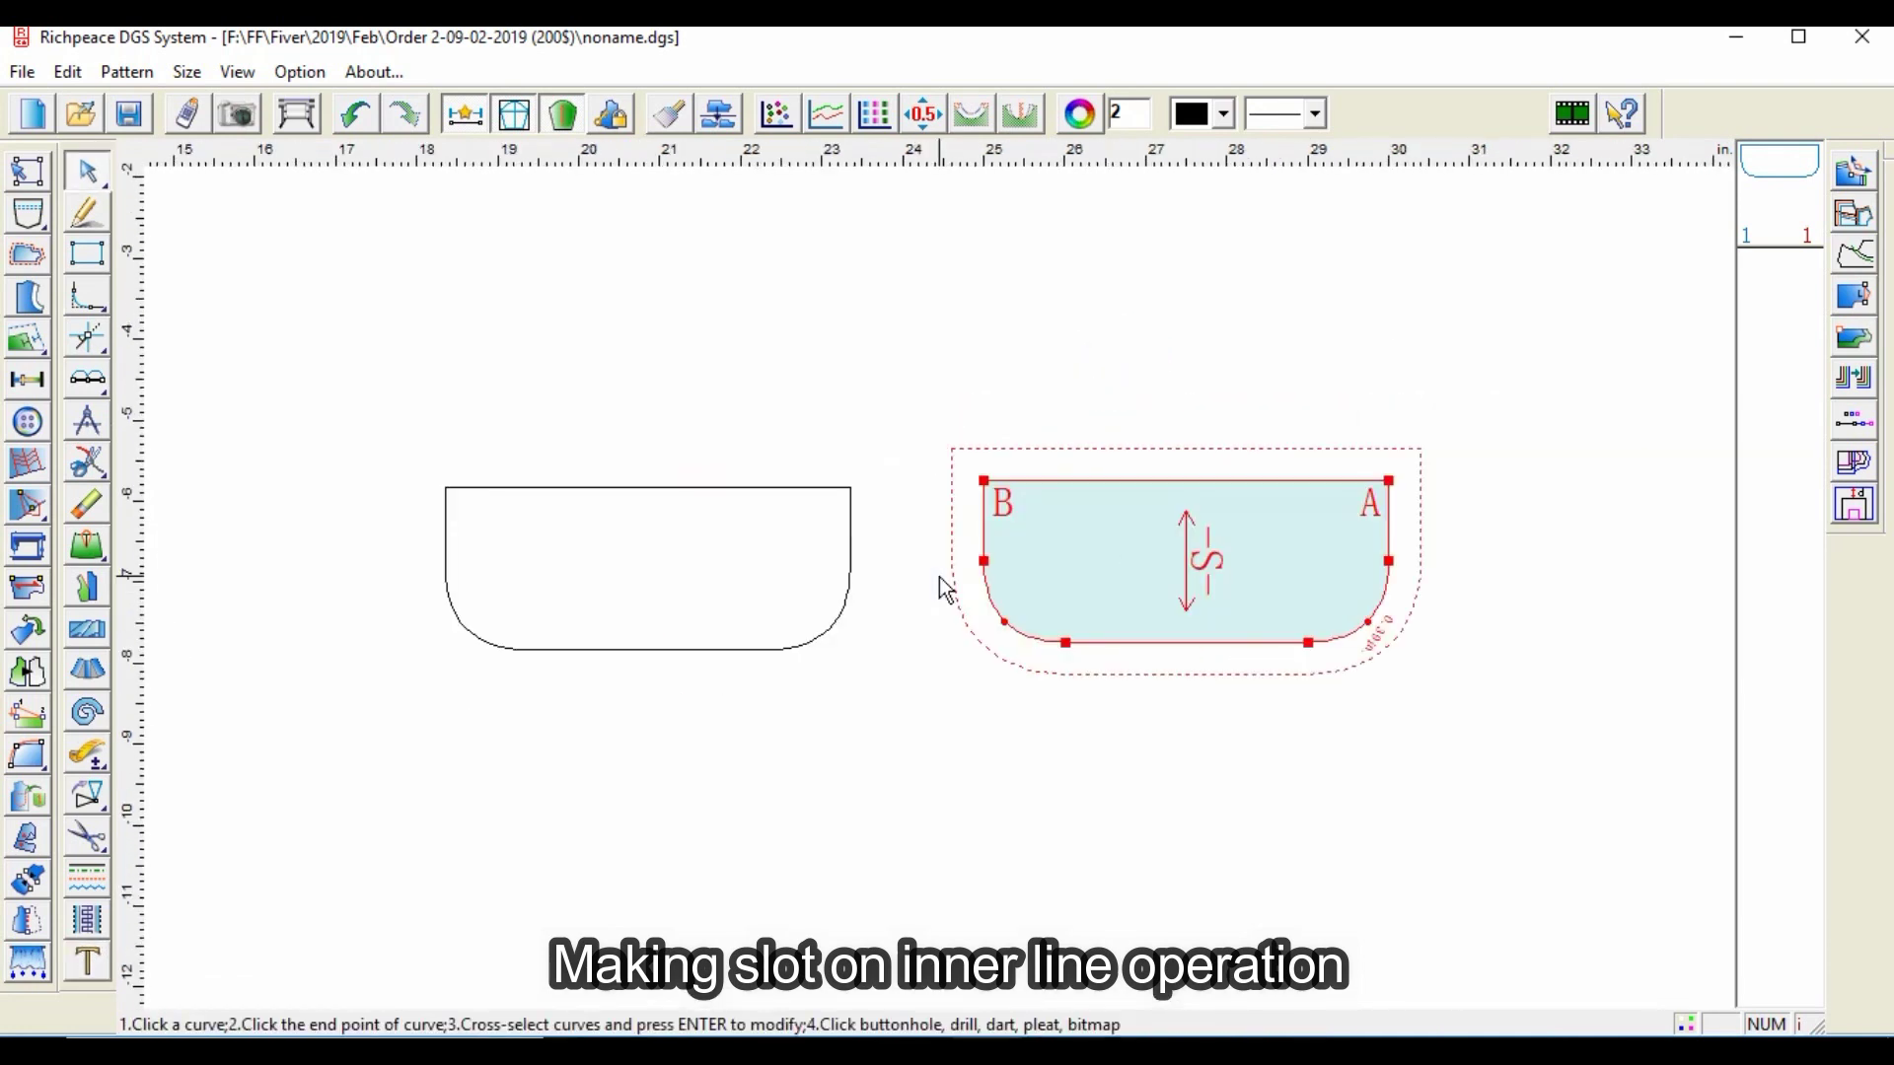
{"action": "scroll", "coordinate": [940, 587], "scroll_direction": "up", "scroll_amount": 1}
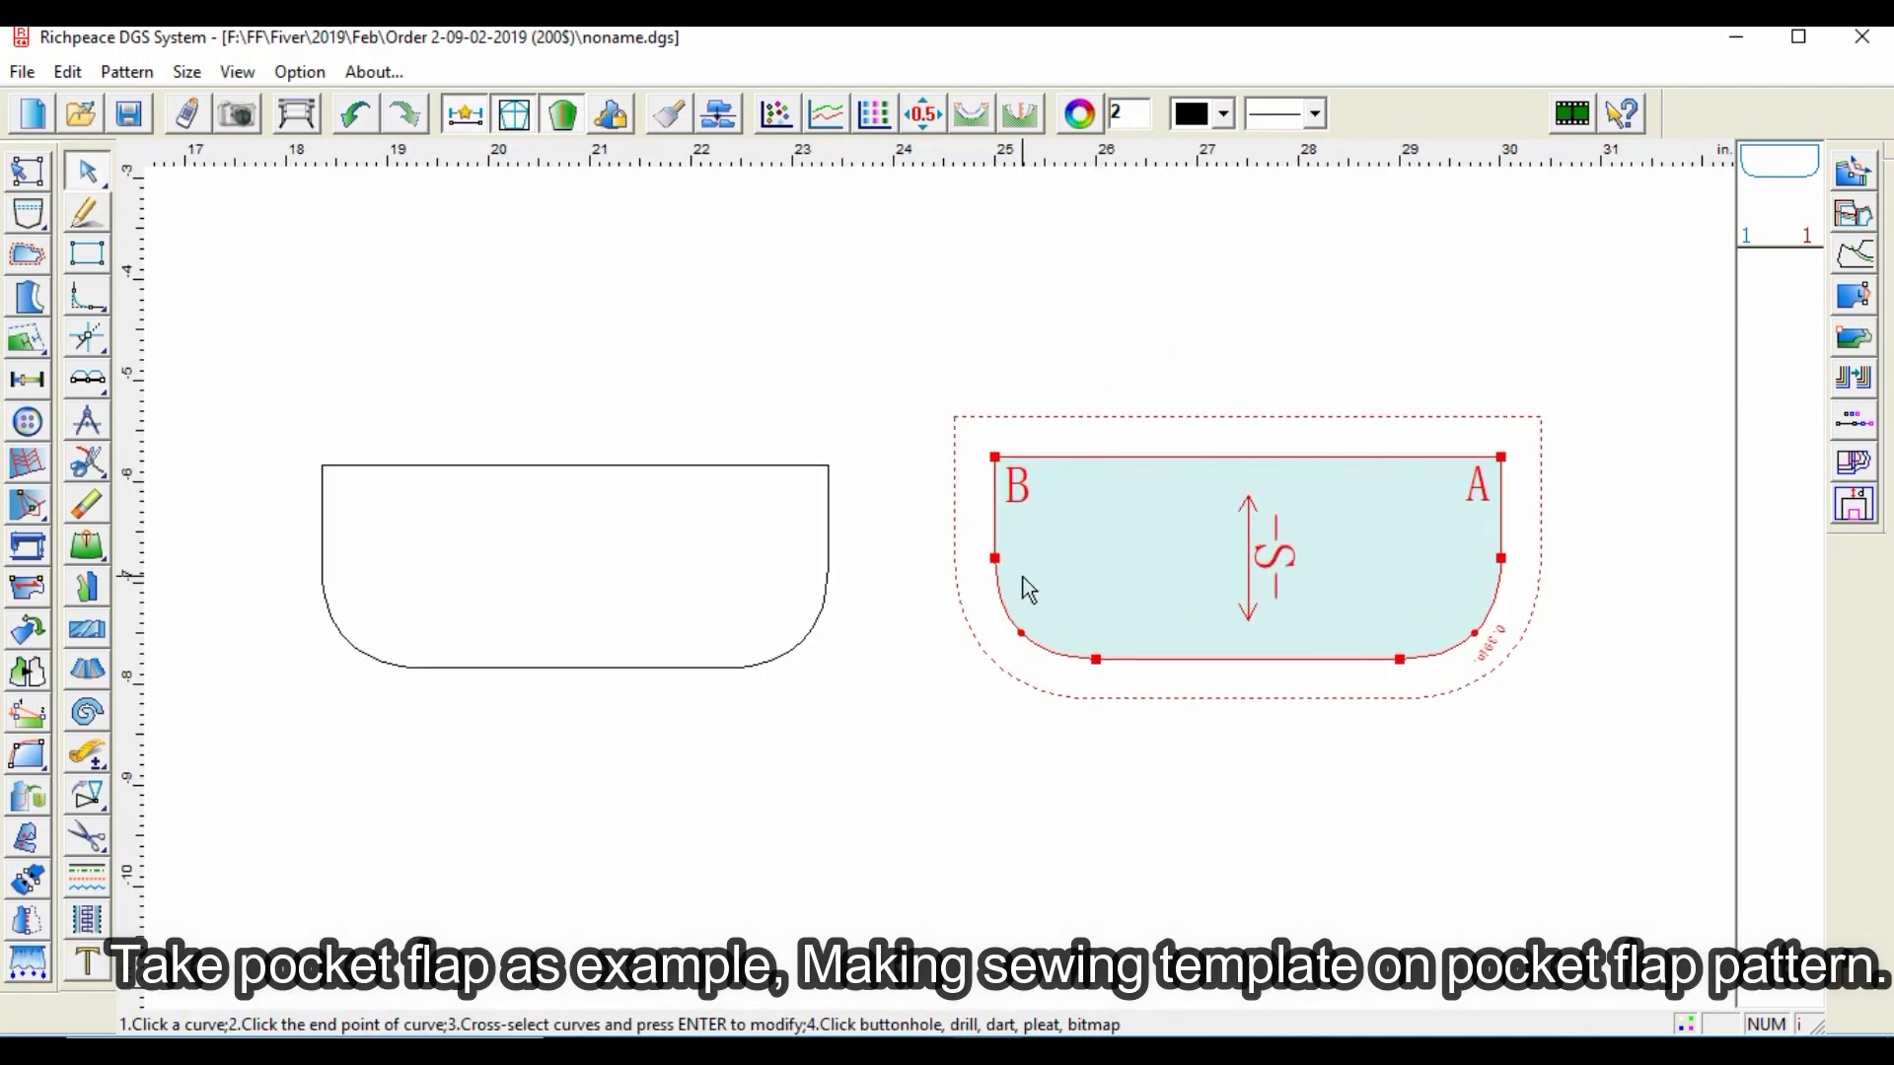
{"action": "right_click", "coordinate": [974, 319]}
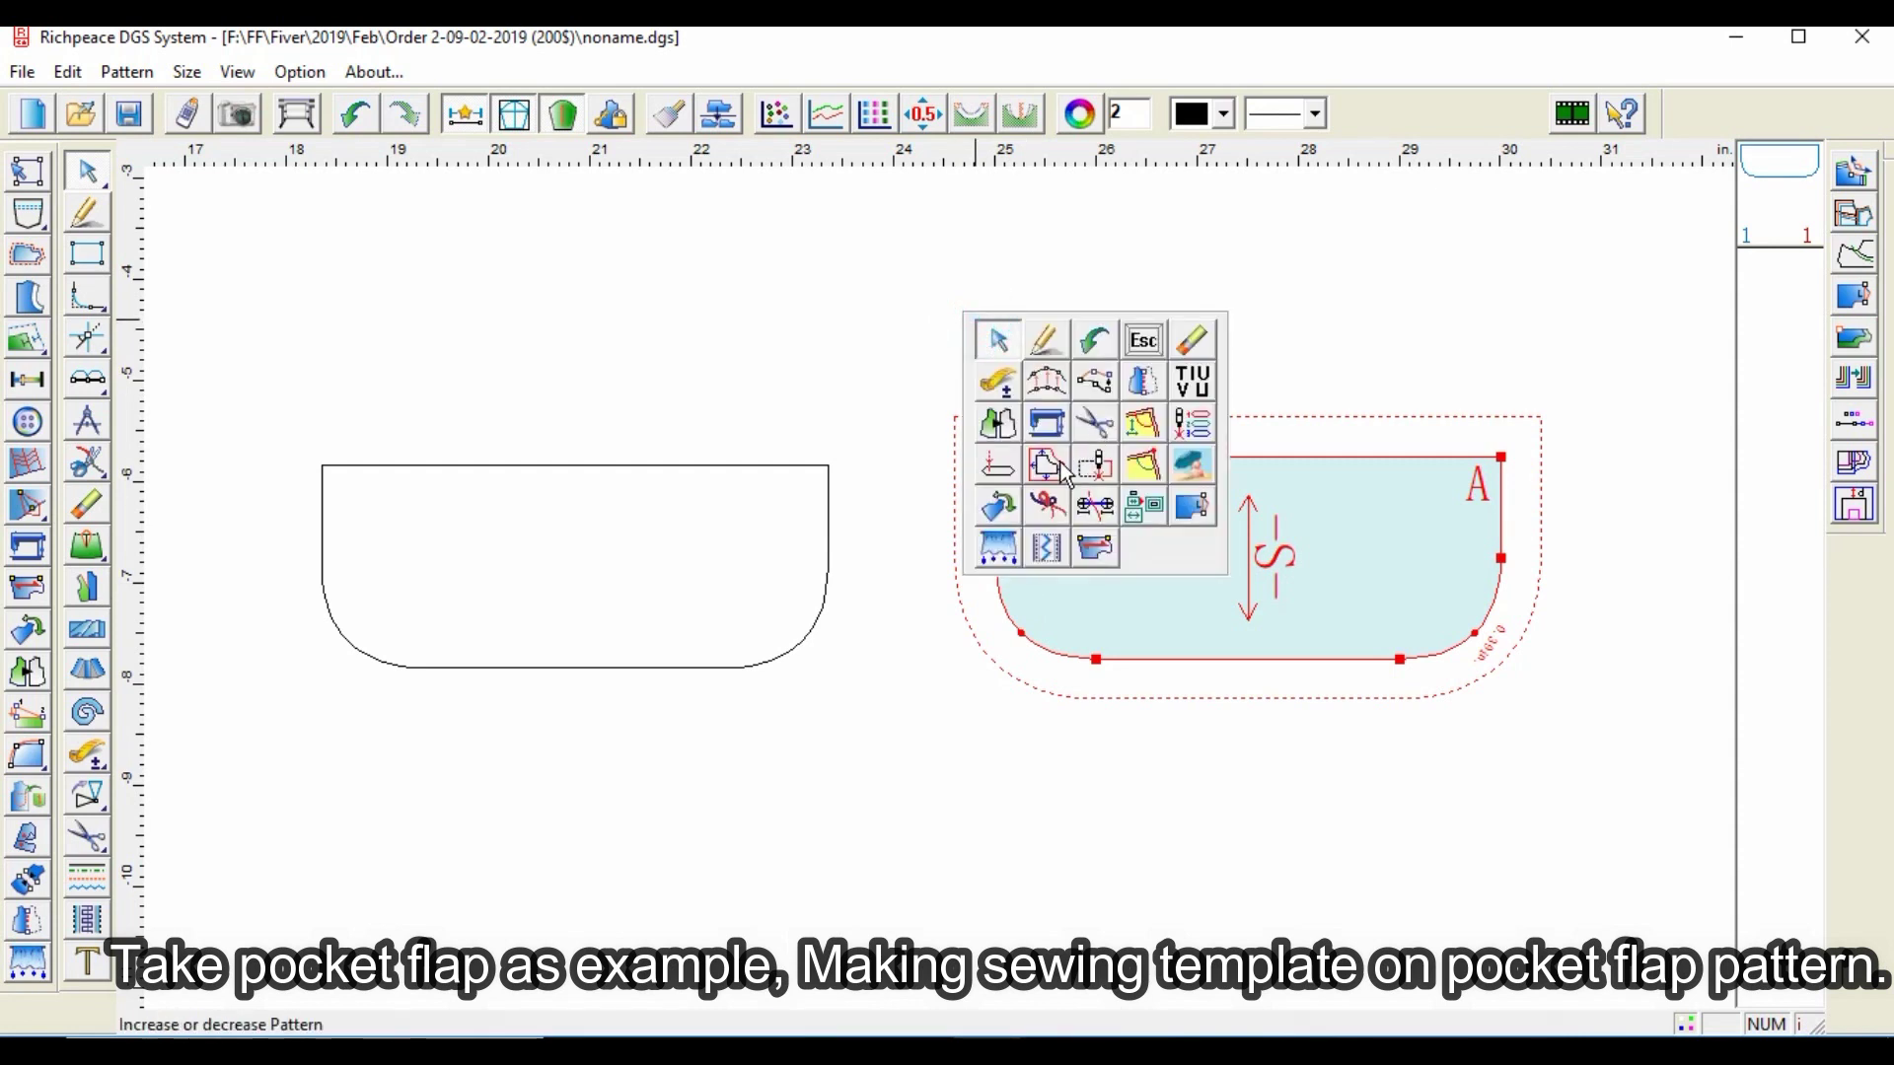
{"action": "left_click", "coordinate": [1093, 467]}
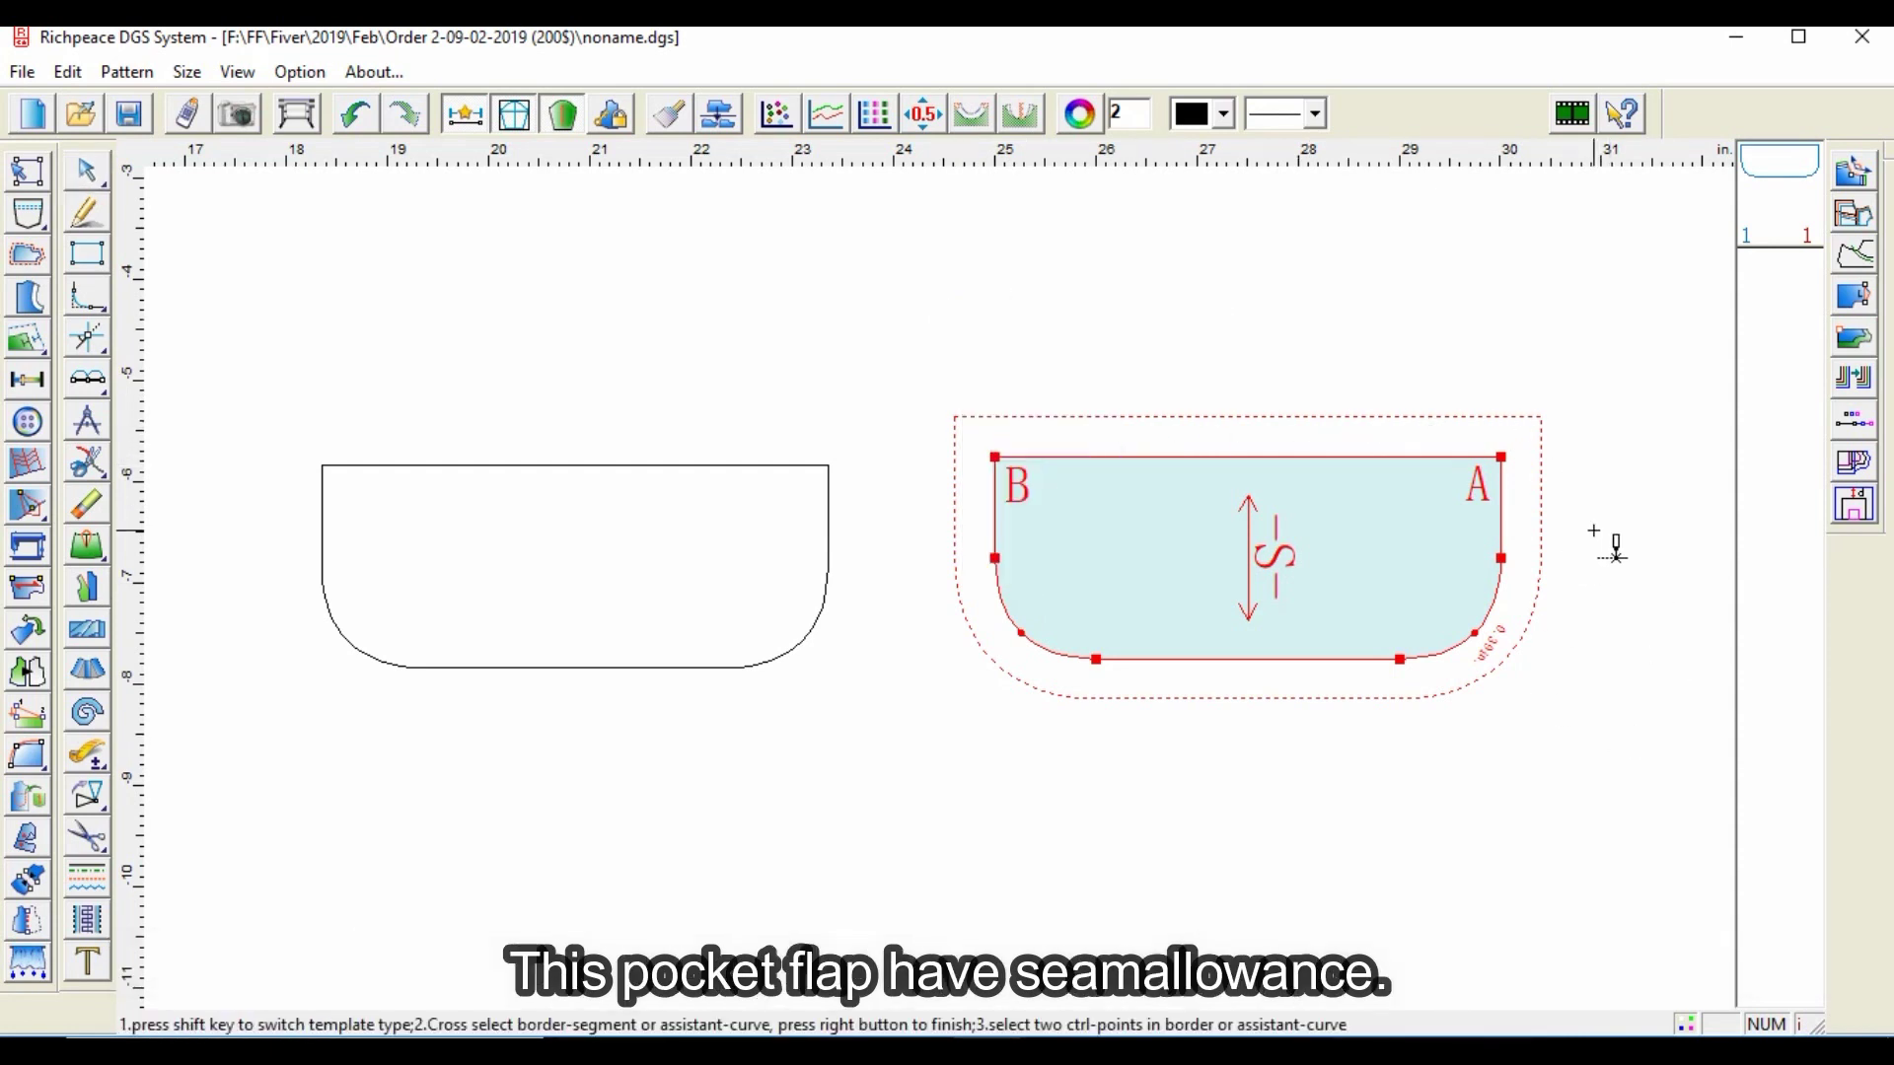
- Trace a sewing-template cut line from A to B with 0.25 template width and start blank
{"action": "left_click_drag", "start_coordinate": [1522, 473], "coordinate": [1000, 471]}
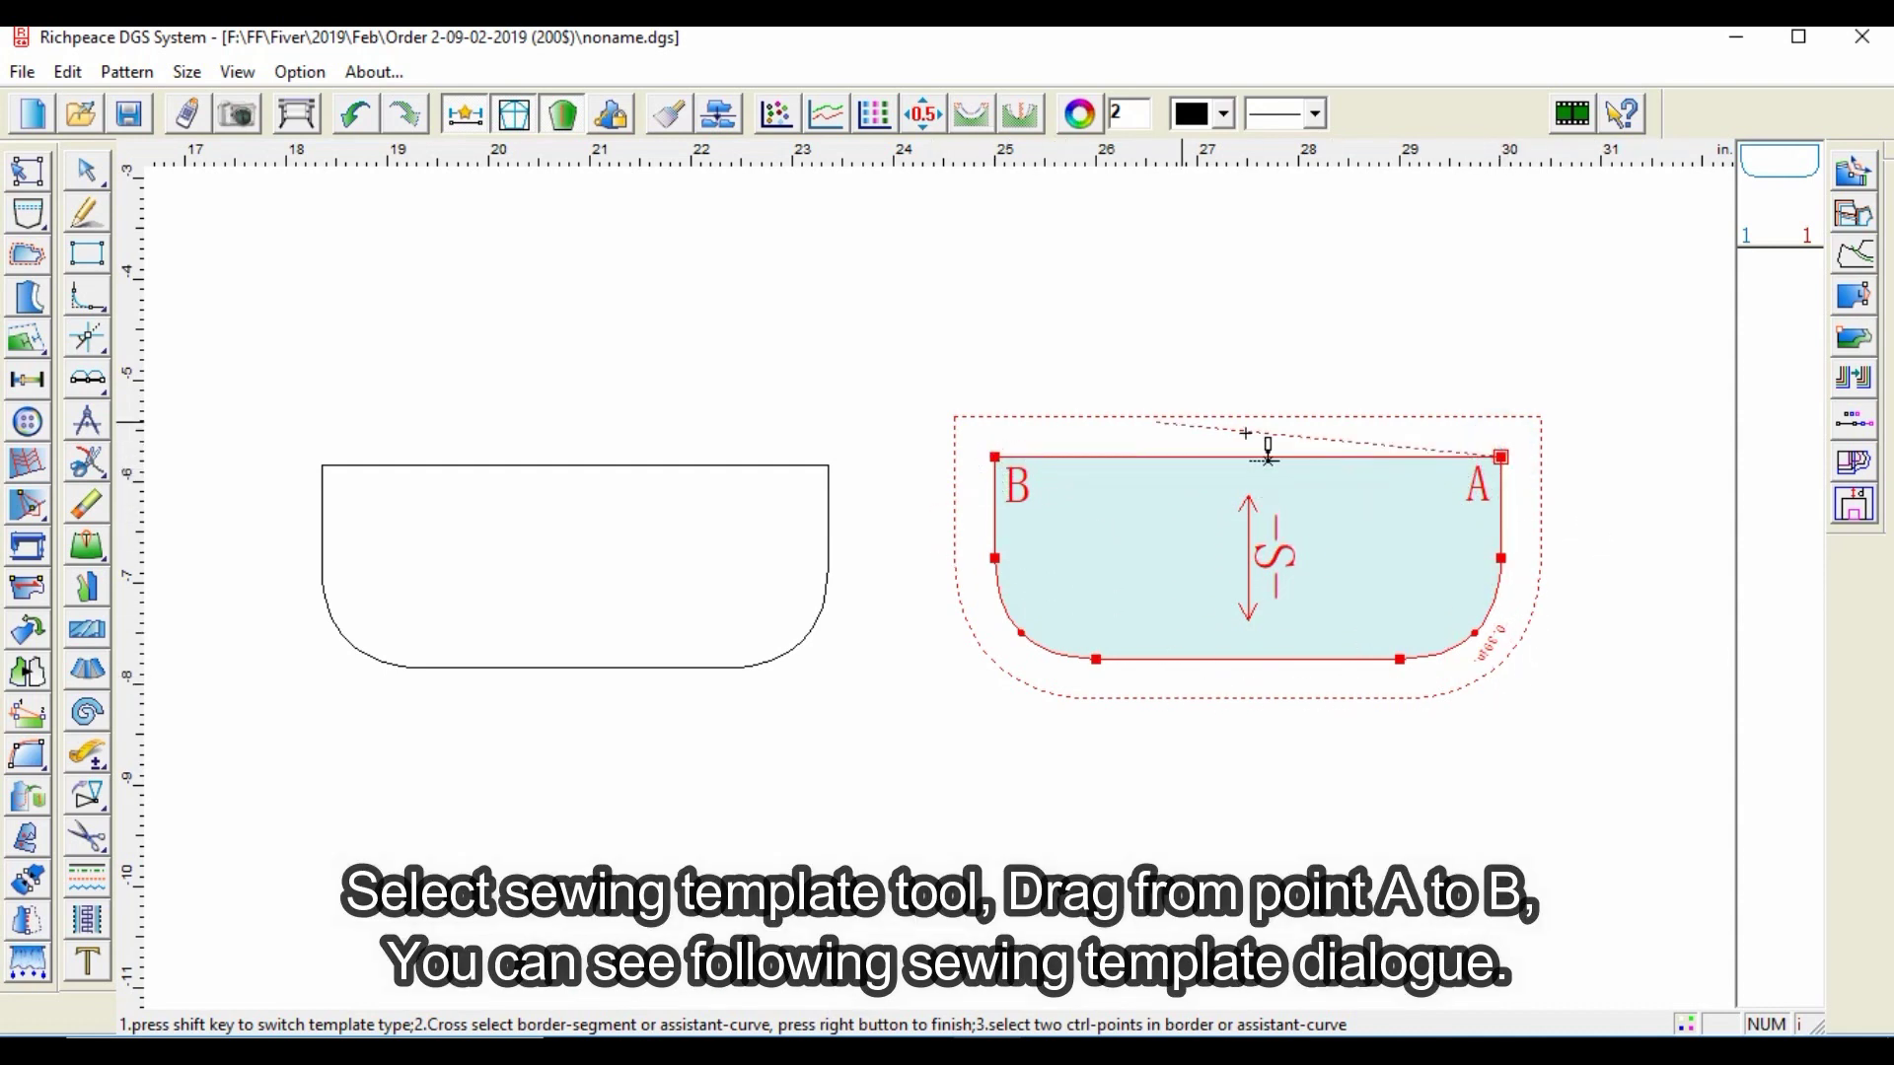
{"action": "left_click", "coordinate": [992, 463]}
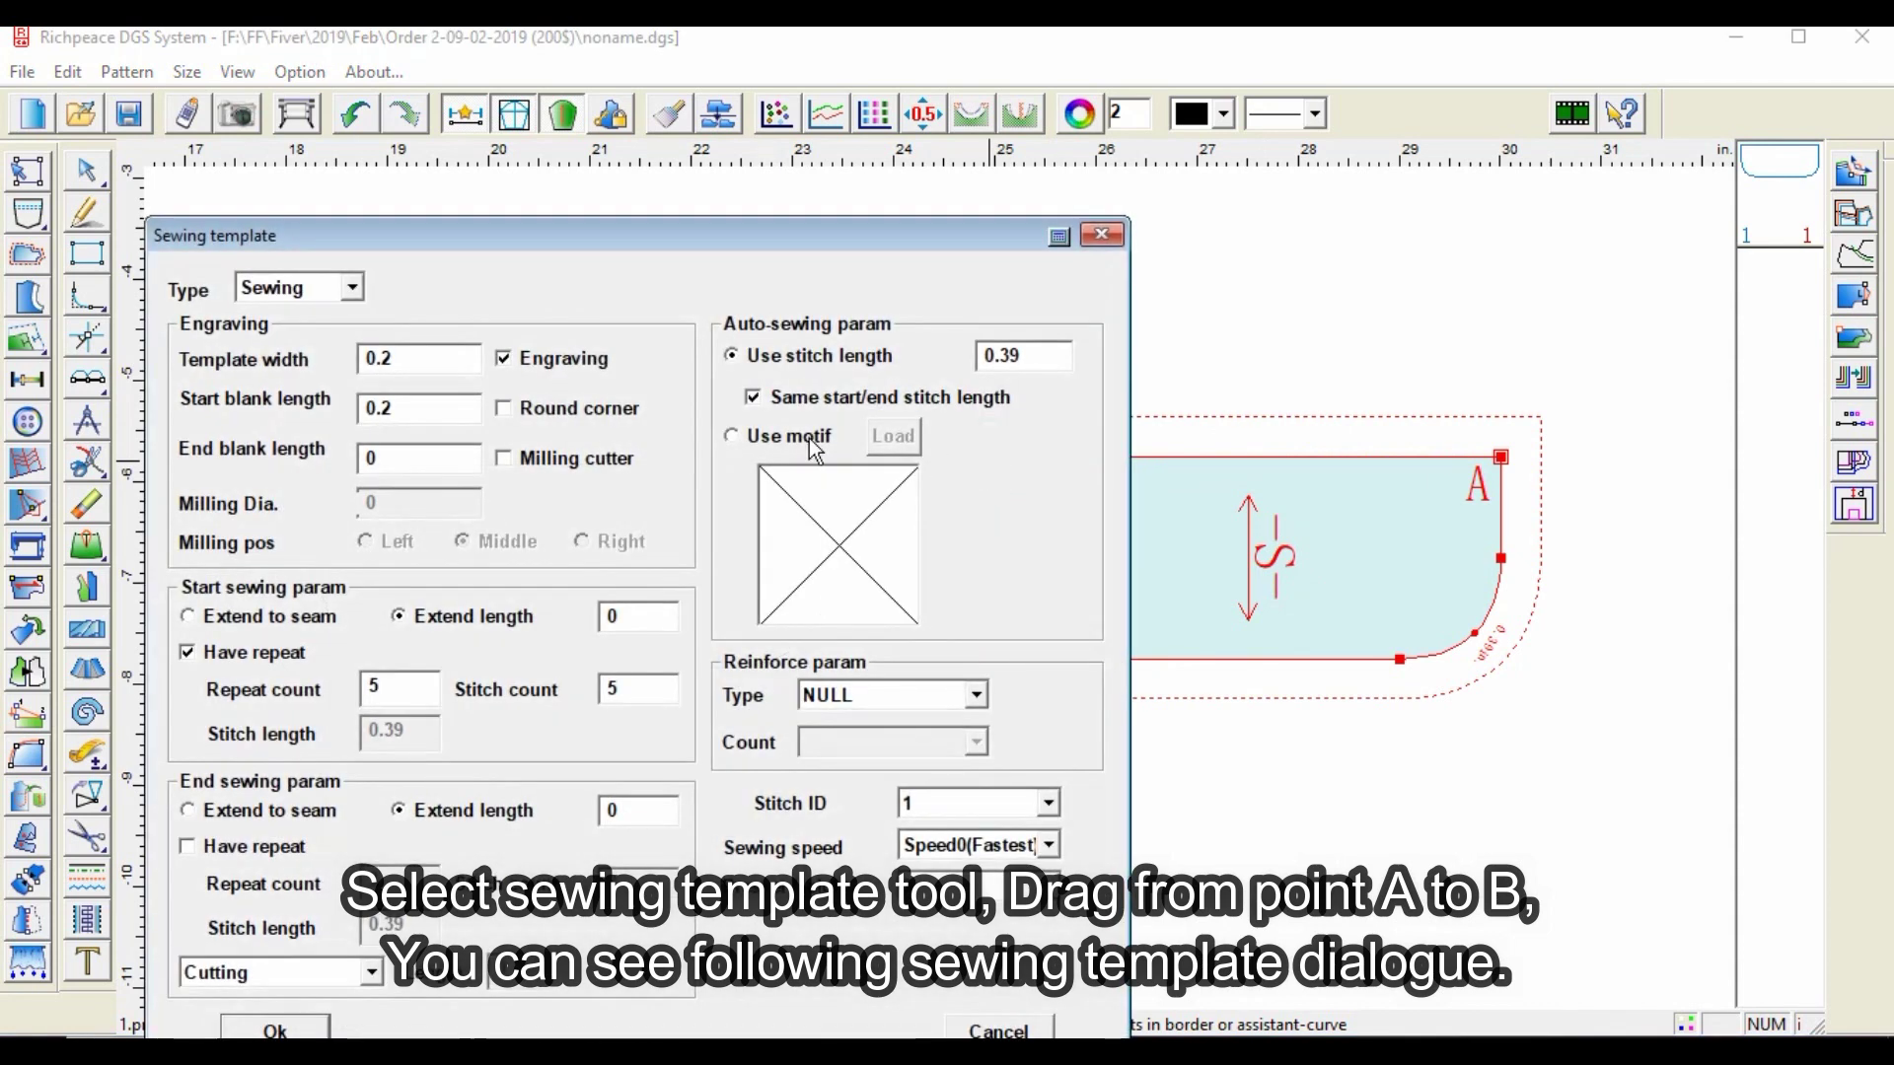
{"action": "left_click_drag", "start_coordinate": [621, 237], "coordinate": [718, 151]}
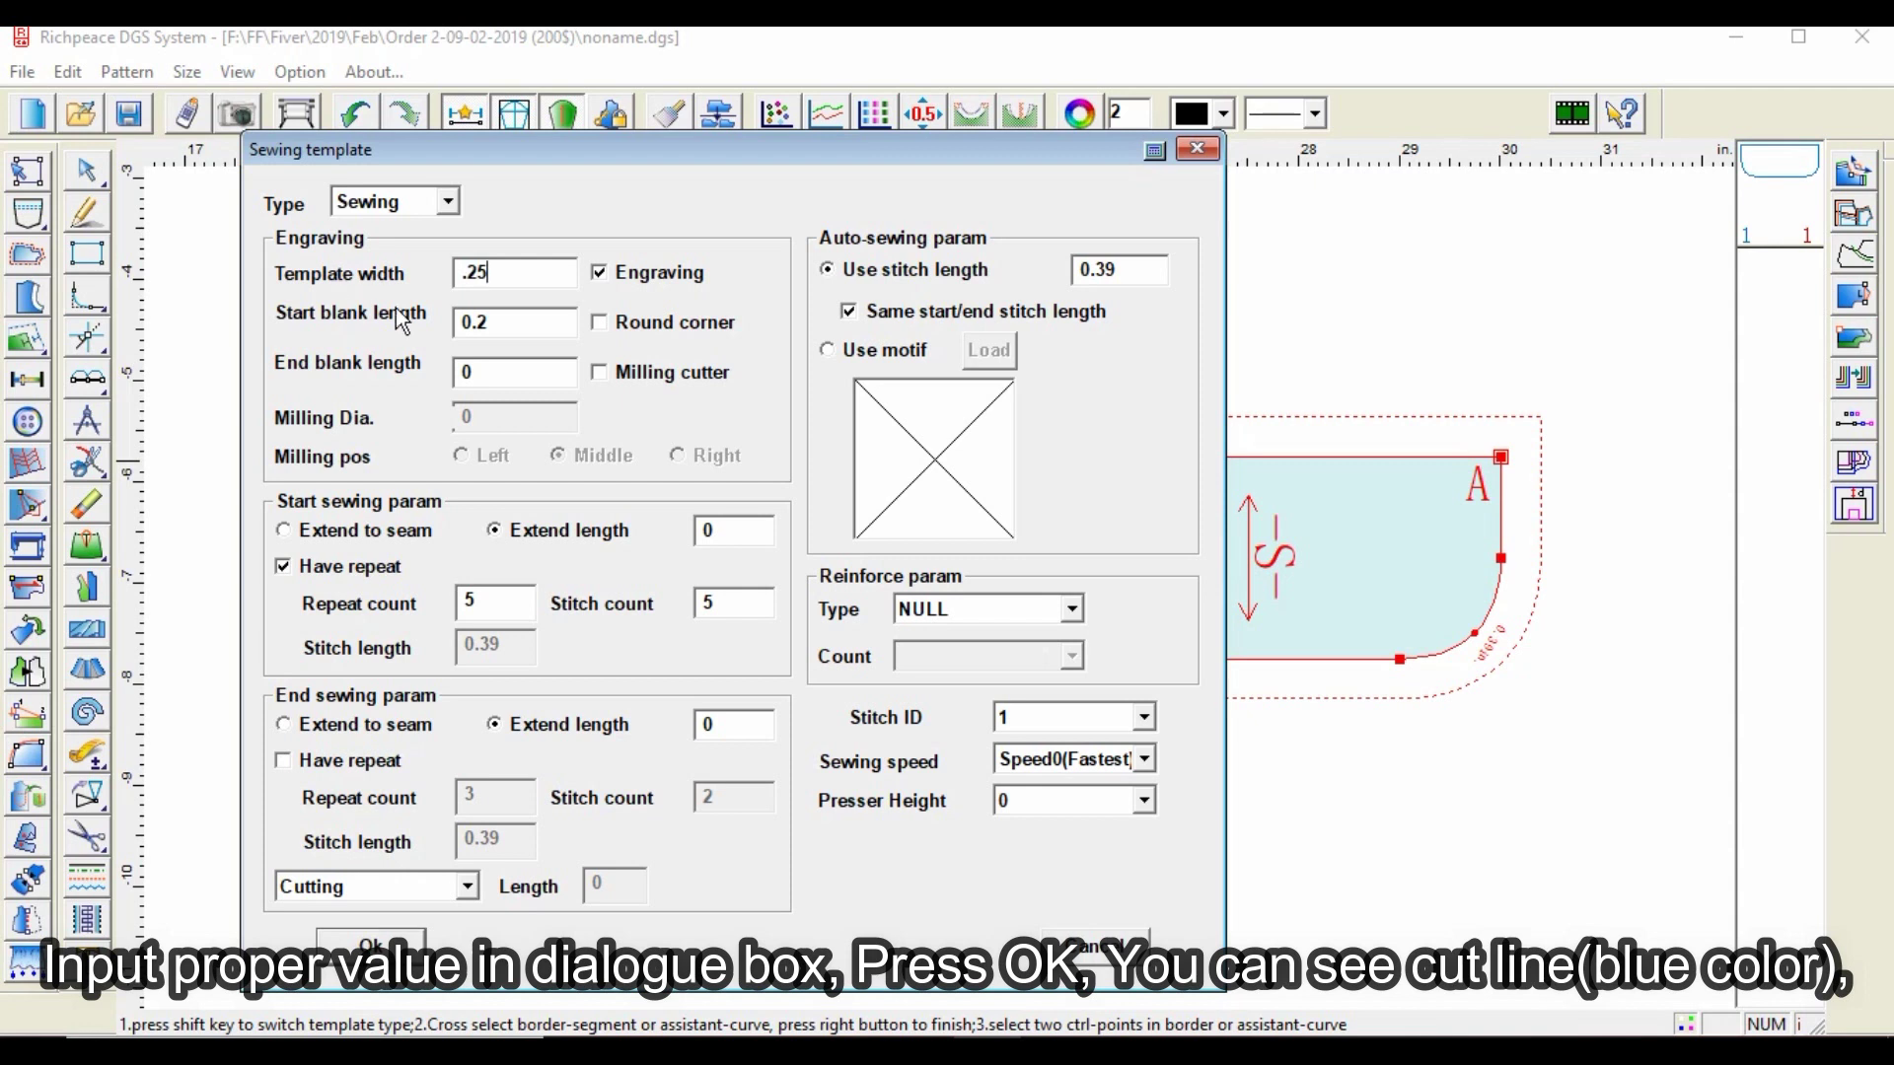
{"action": "double_click", "coordinate": [471, 325]}
{"action": "left_click", "coordinate": [367, 942]}
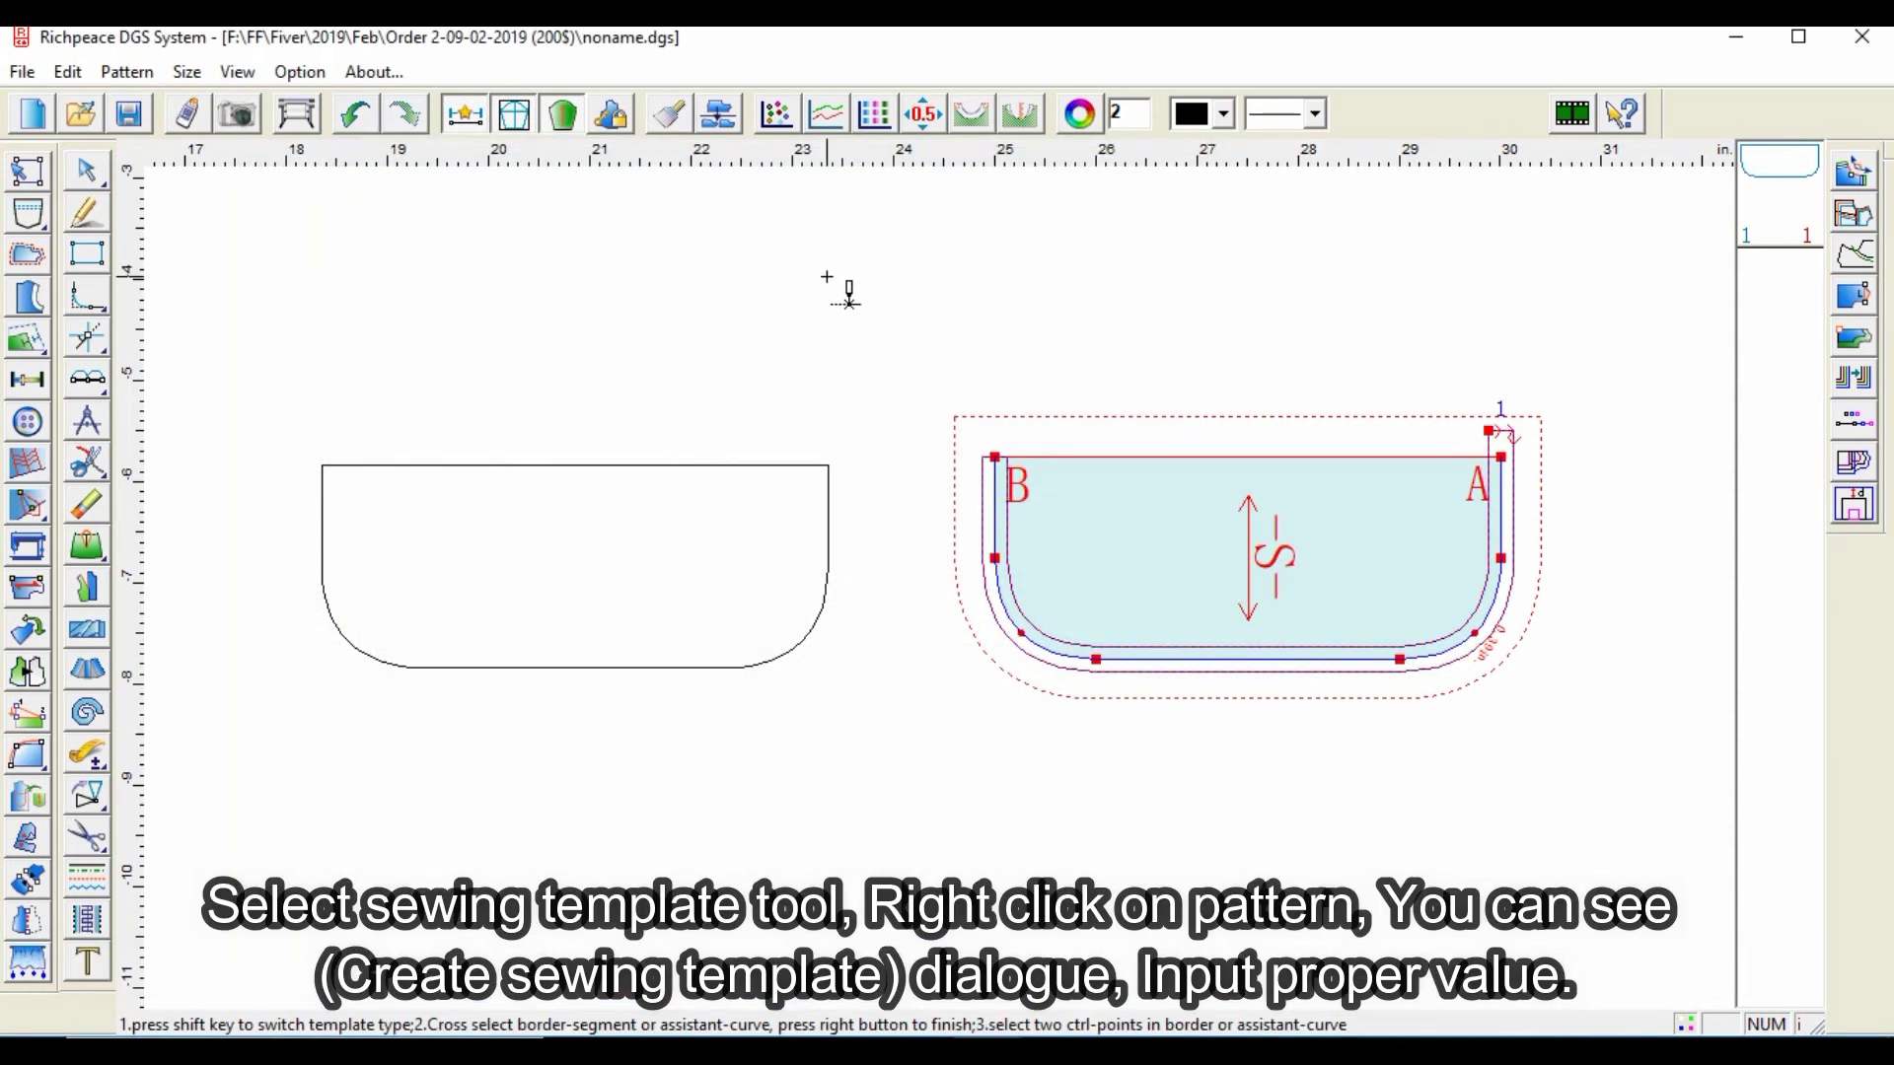
- Generate the template board with 0.5 top and bottom blanks and 1 on each side
{"action": "right_click", "coordinate": [1112, 489]}
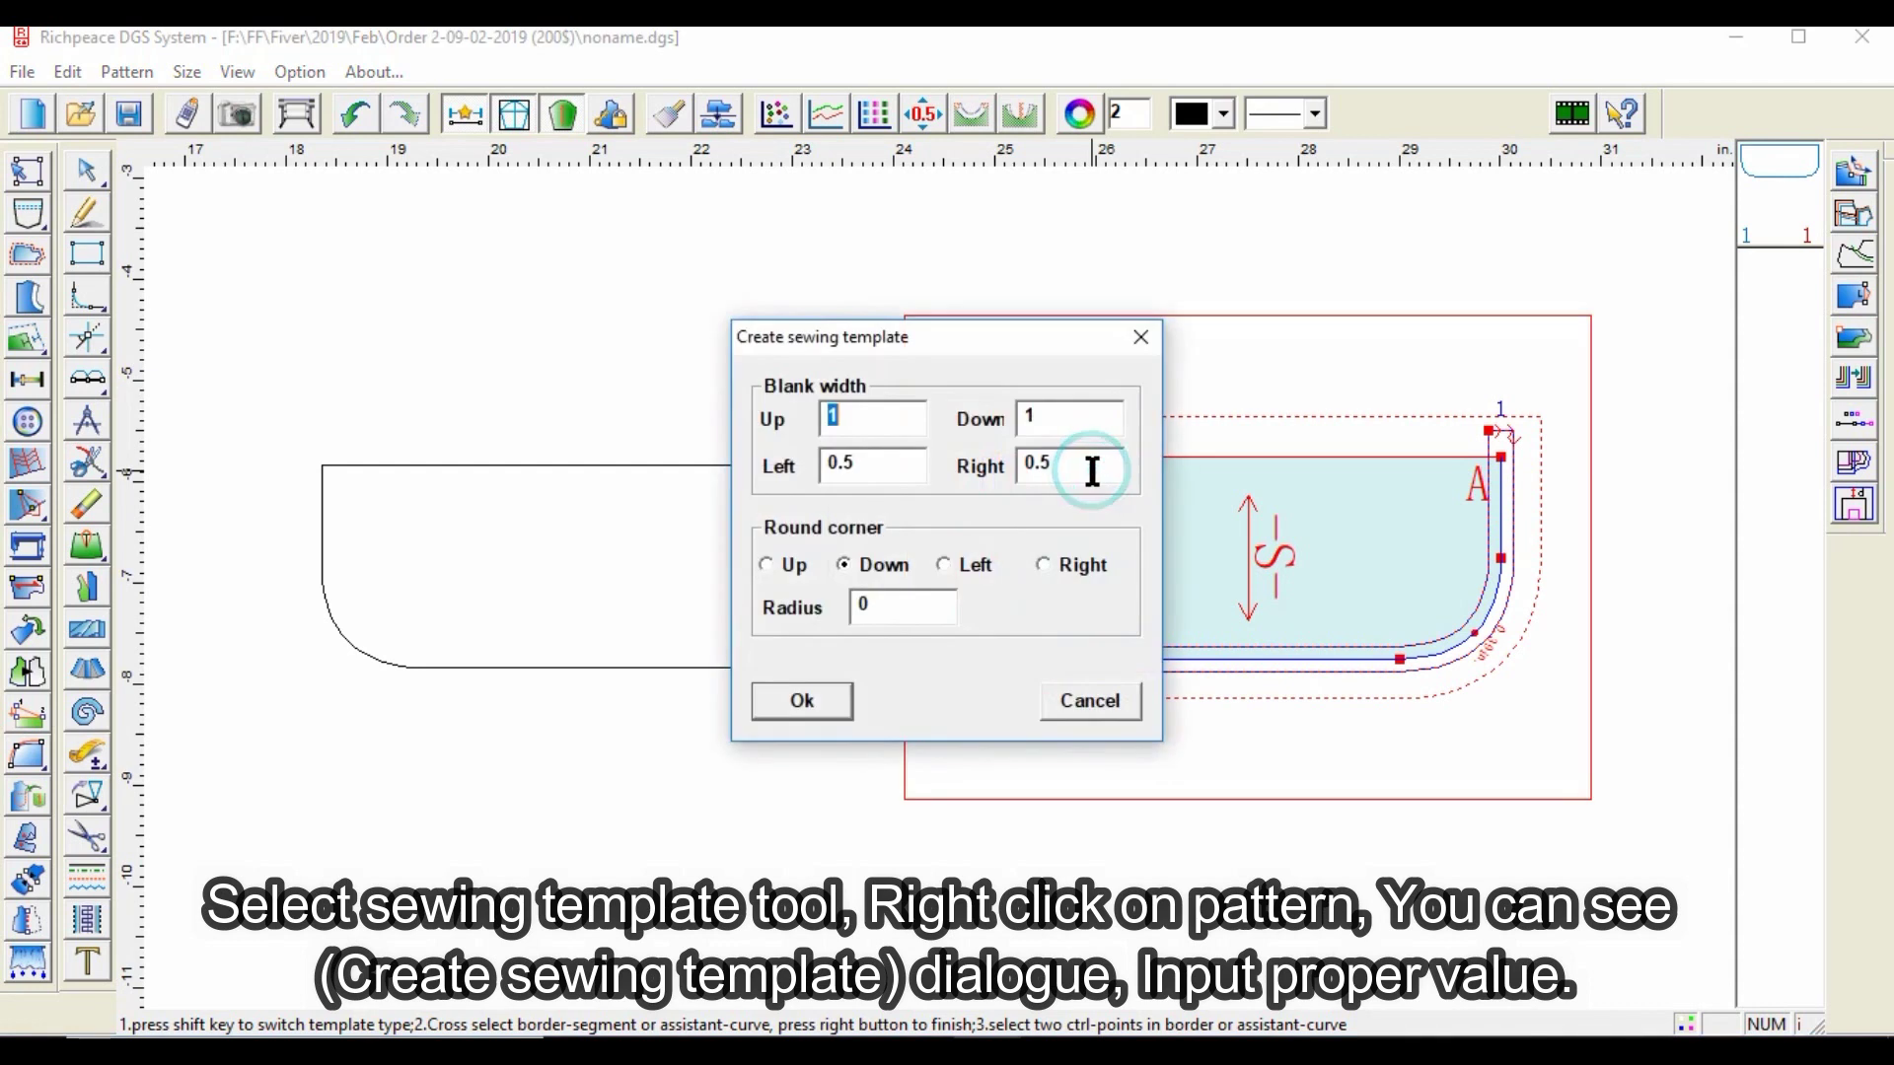
{"action": "left_click_drag", "start_coordinate": [923, 332], "coordinate": [533, 218]}
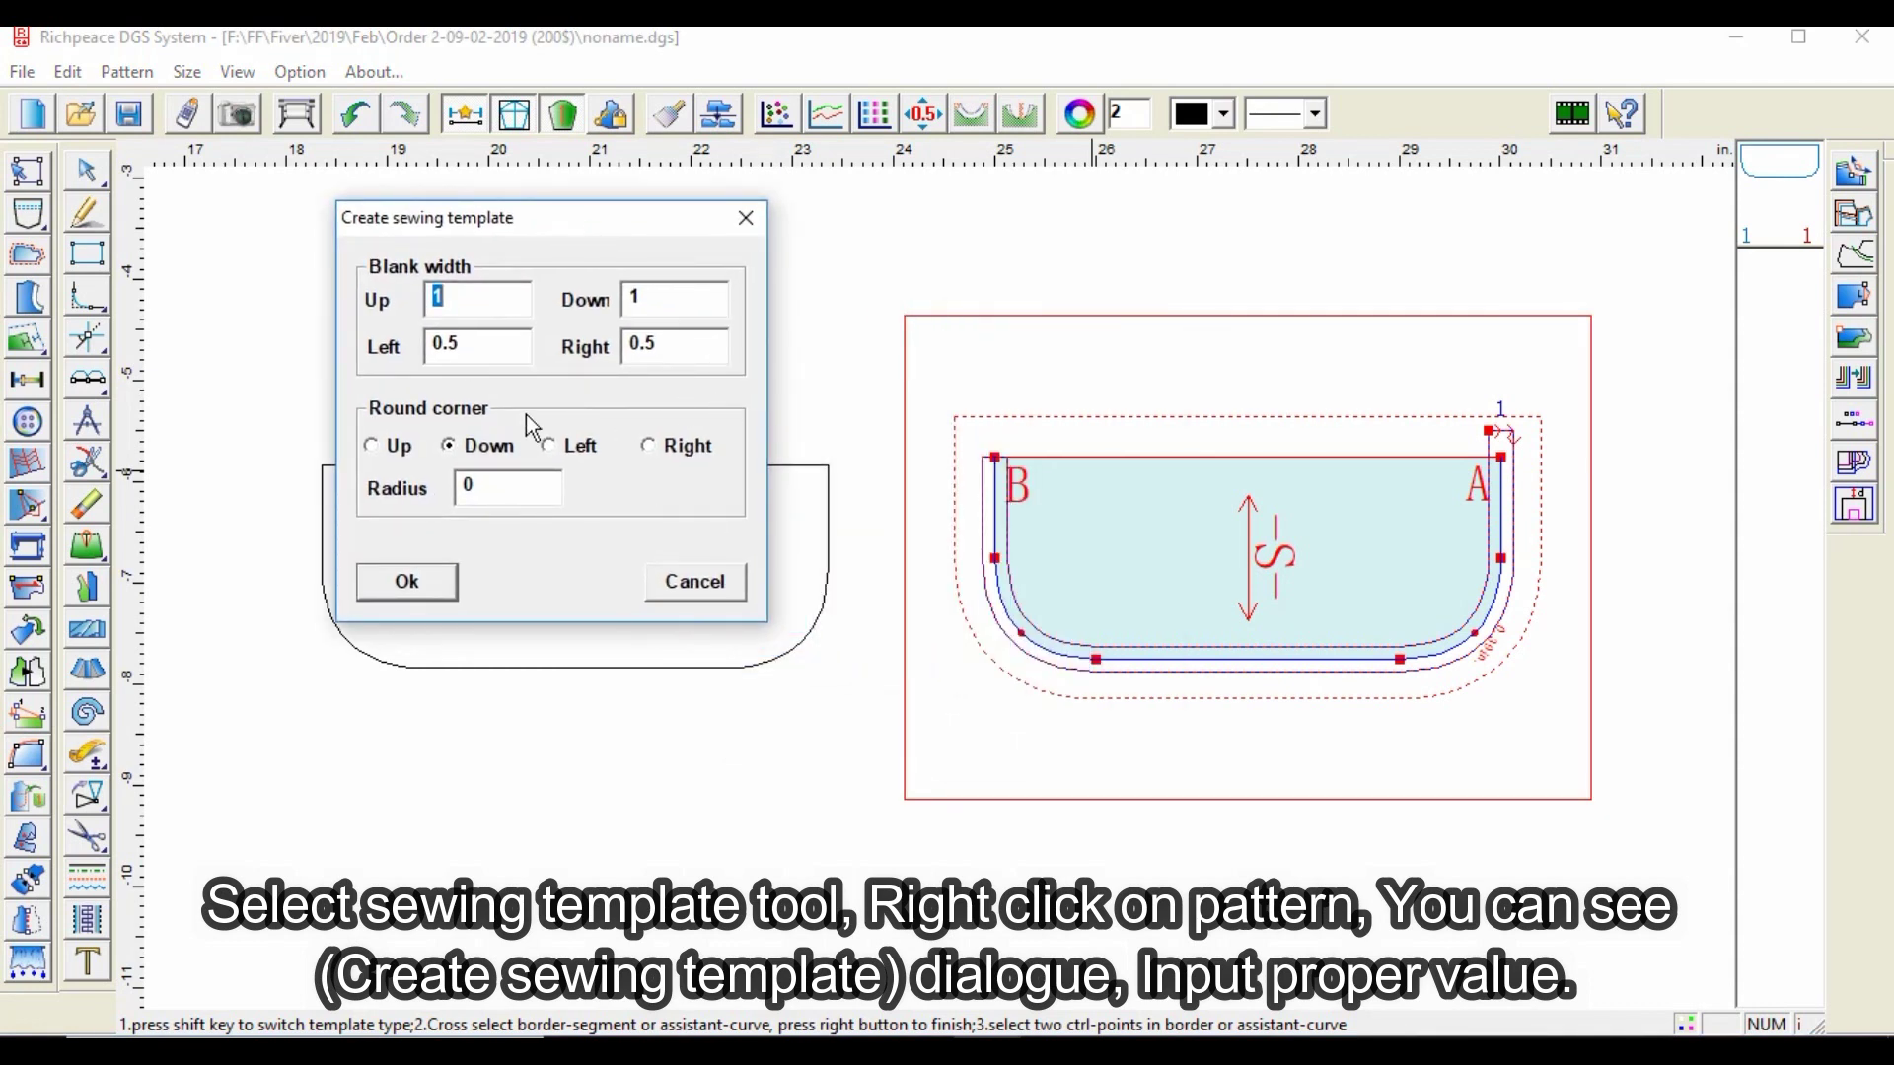
{"action": "left_click", "coordinate": [468, 298]}
{"action": "left_click", "coordinate": [467, 297]}
{"action": "type", "text": ".5"}
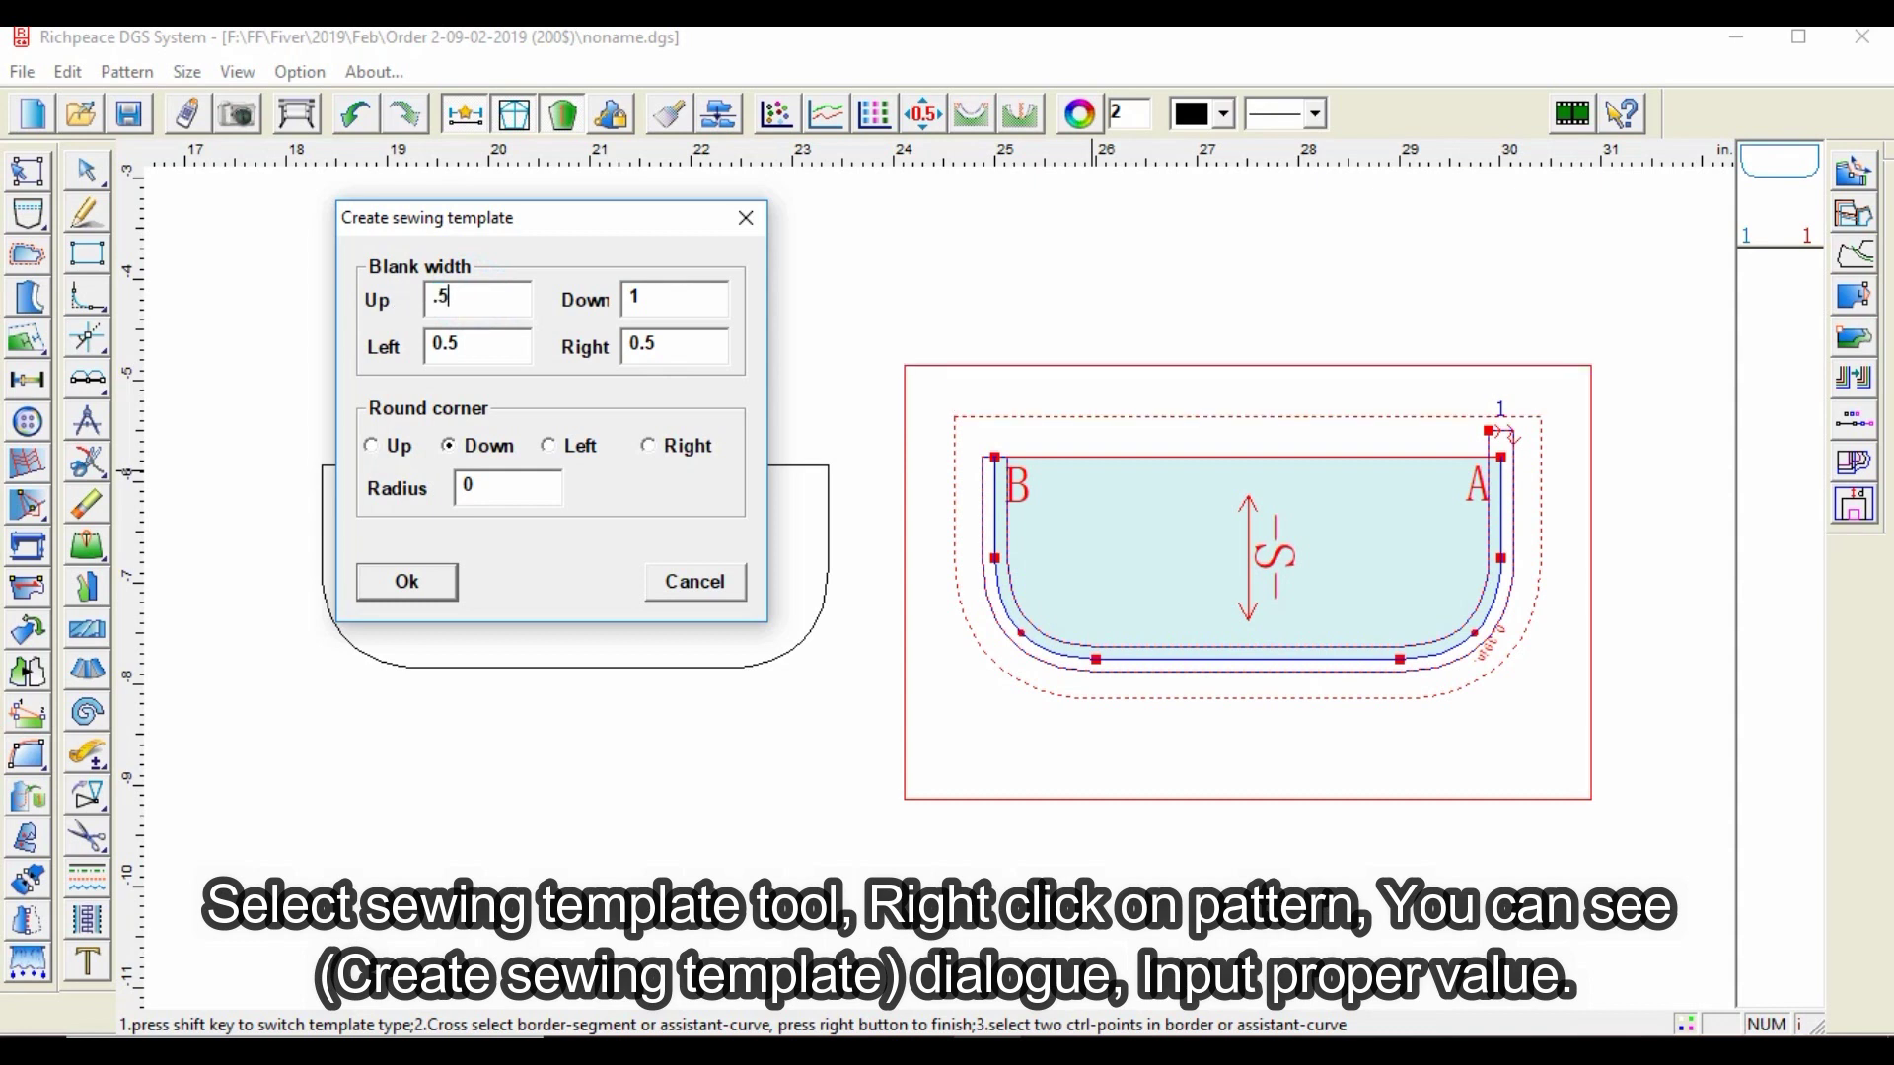
{"action": "double_click", "coordinate": [718, 294]}
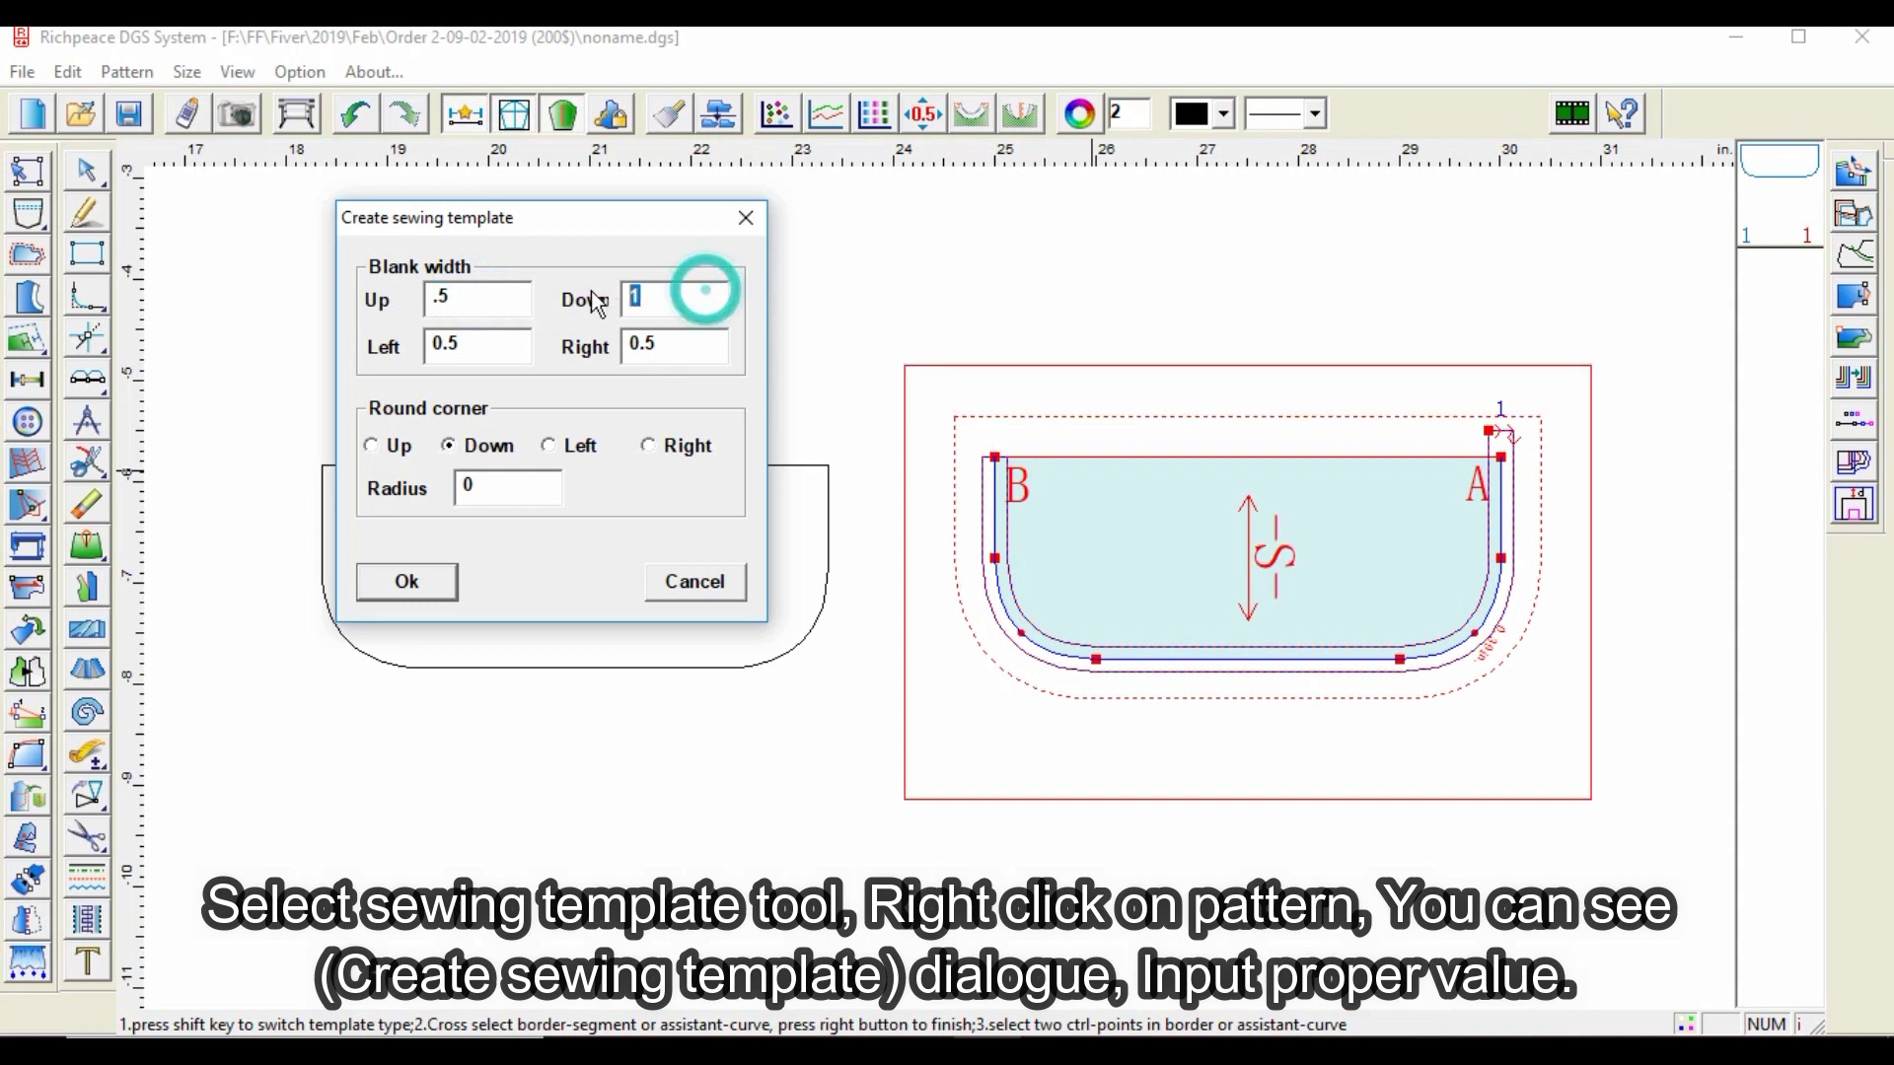
{"action": "type", "text": ".5"}
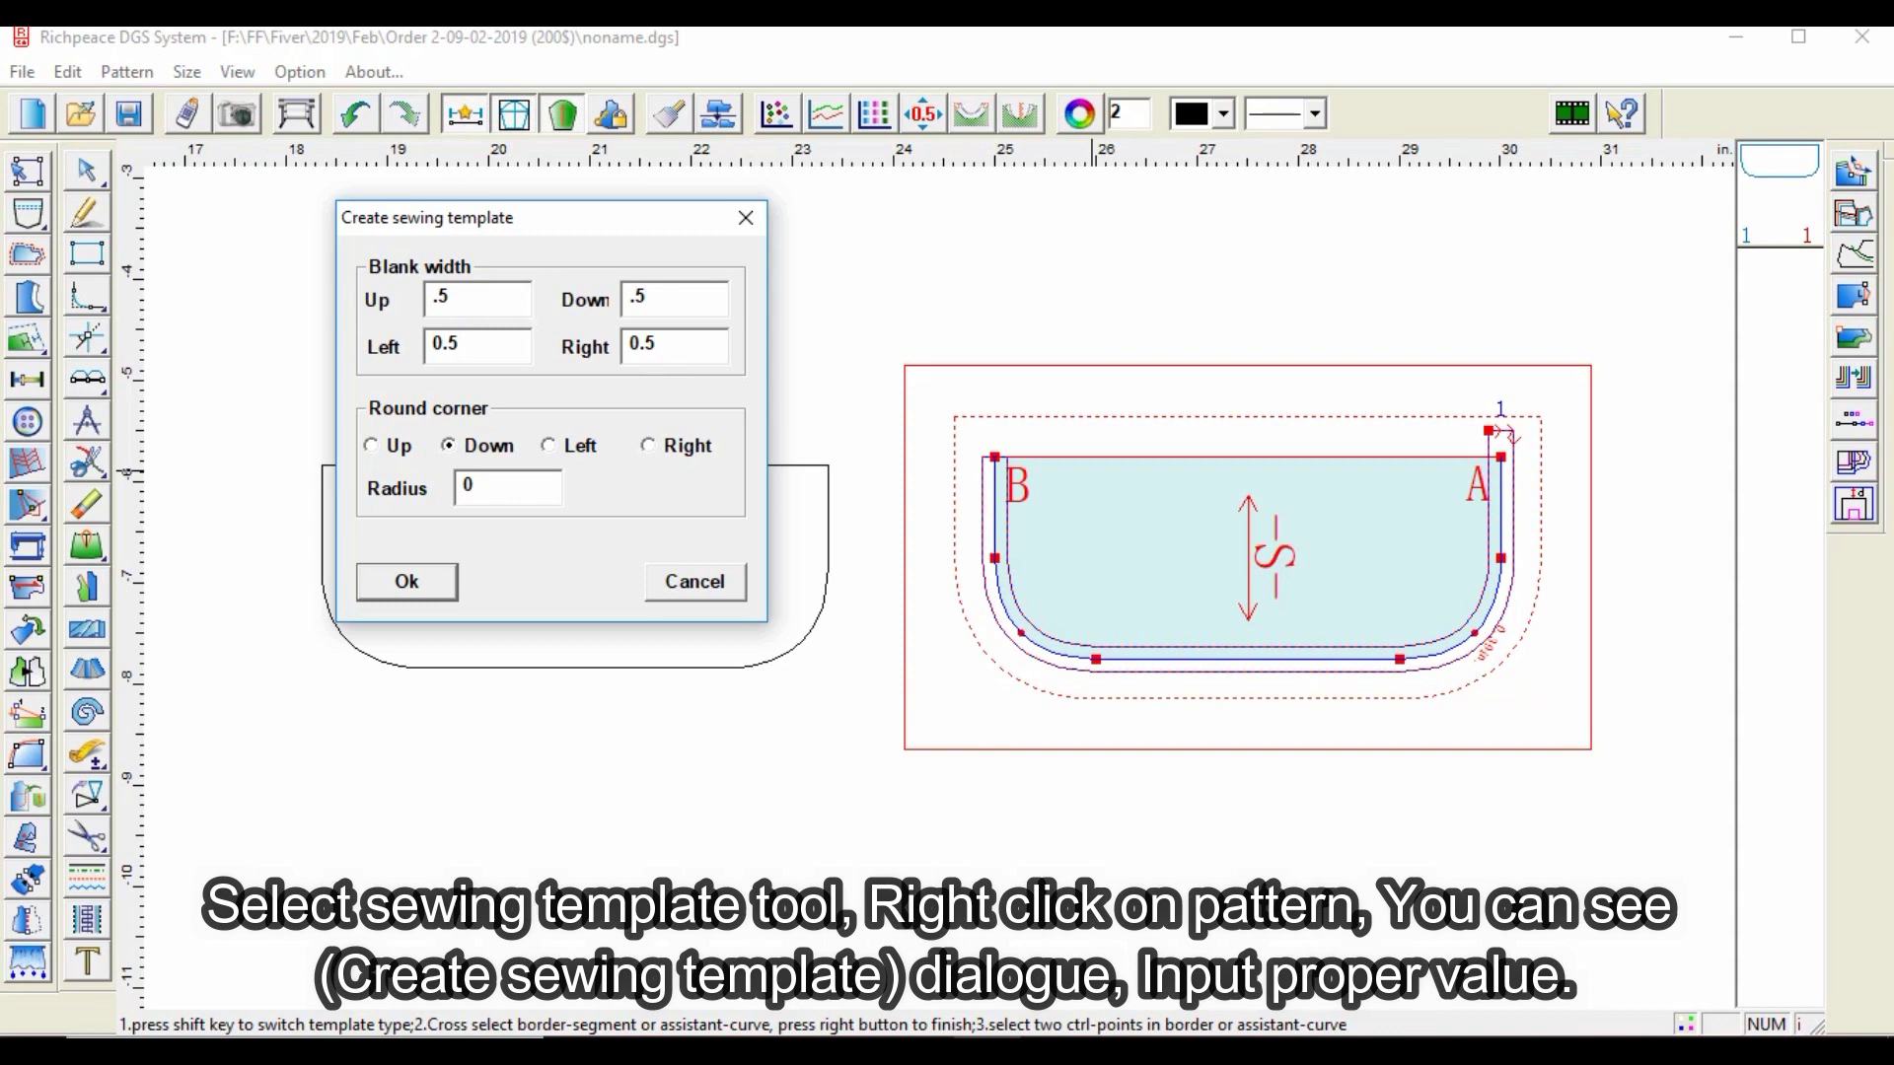
{"action": "type", "text": "1"}
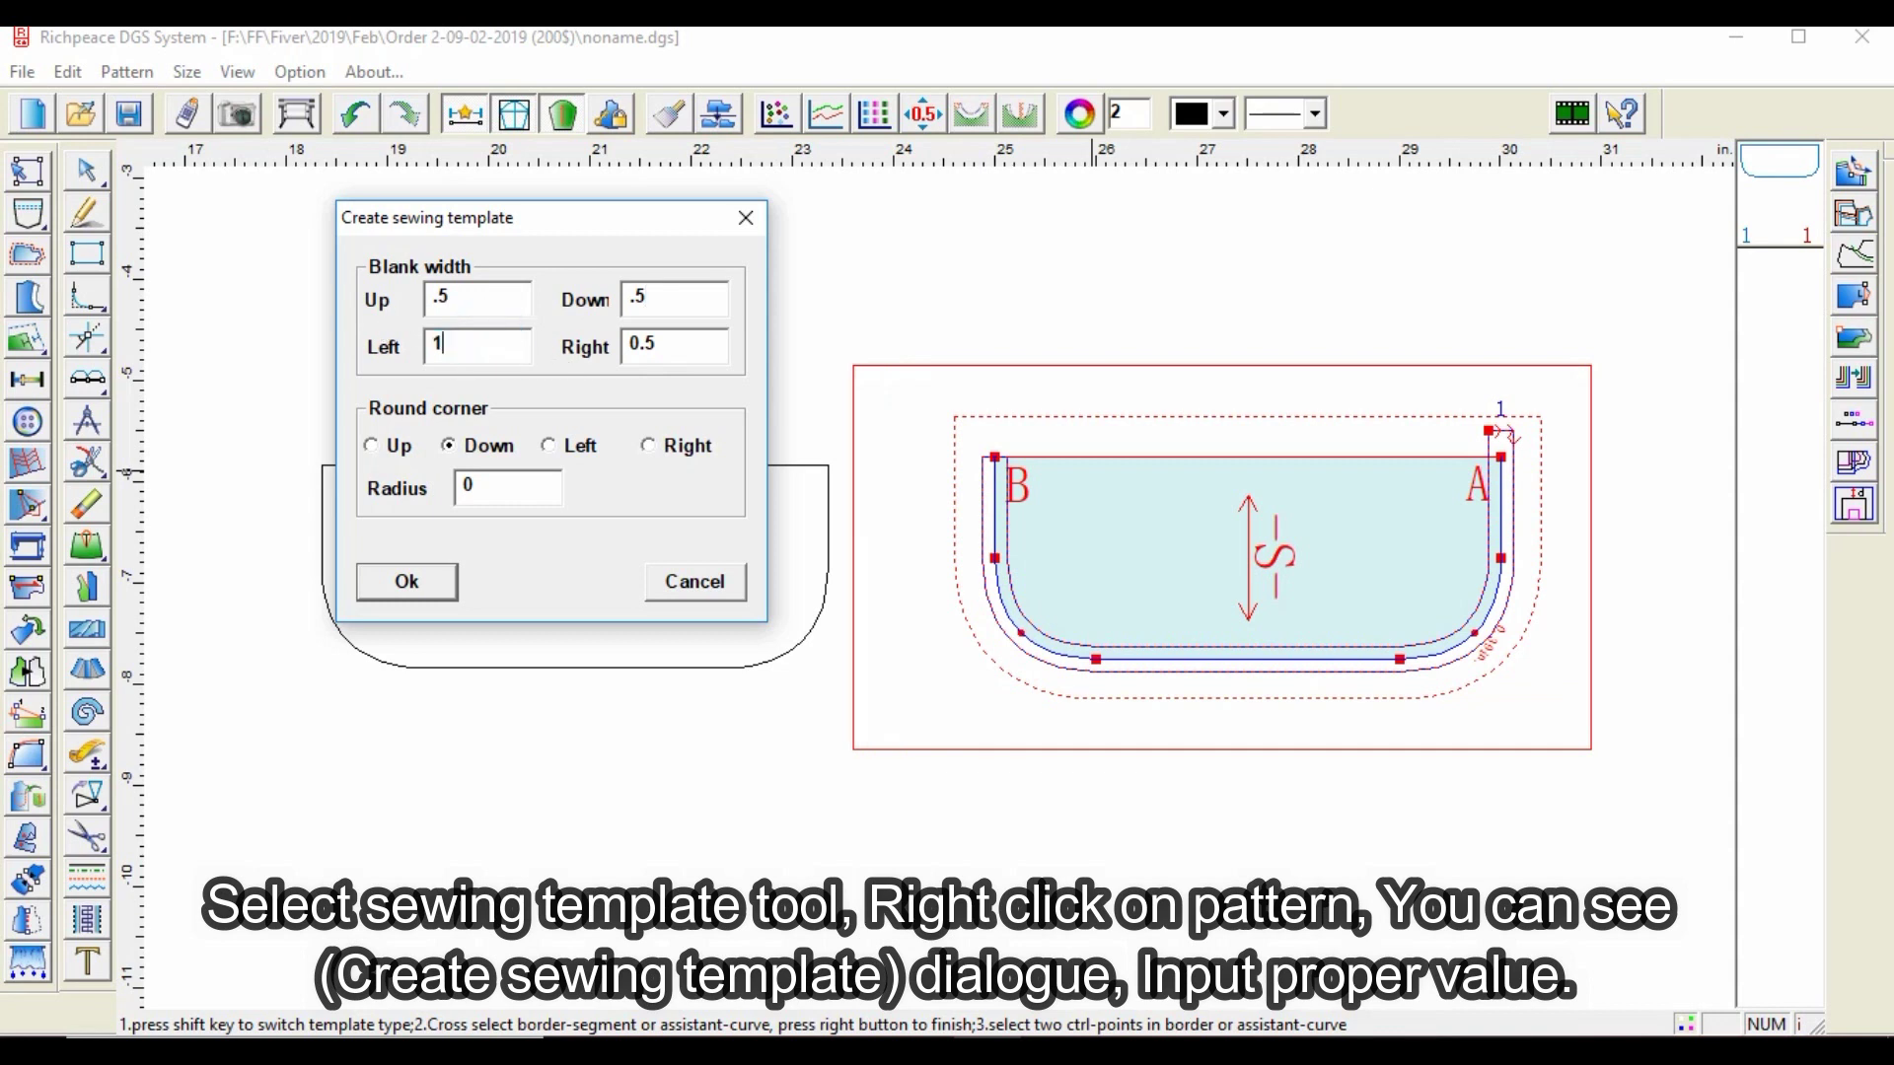
{"action": "double_click", "coordinate": [682, 347]}
{"action": "type", "text": "1"}
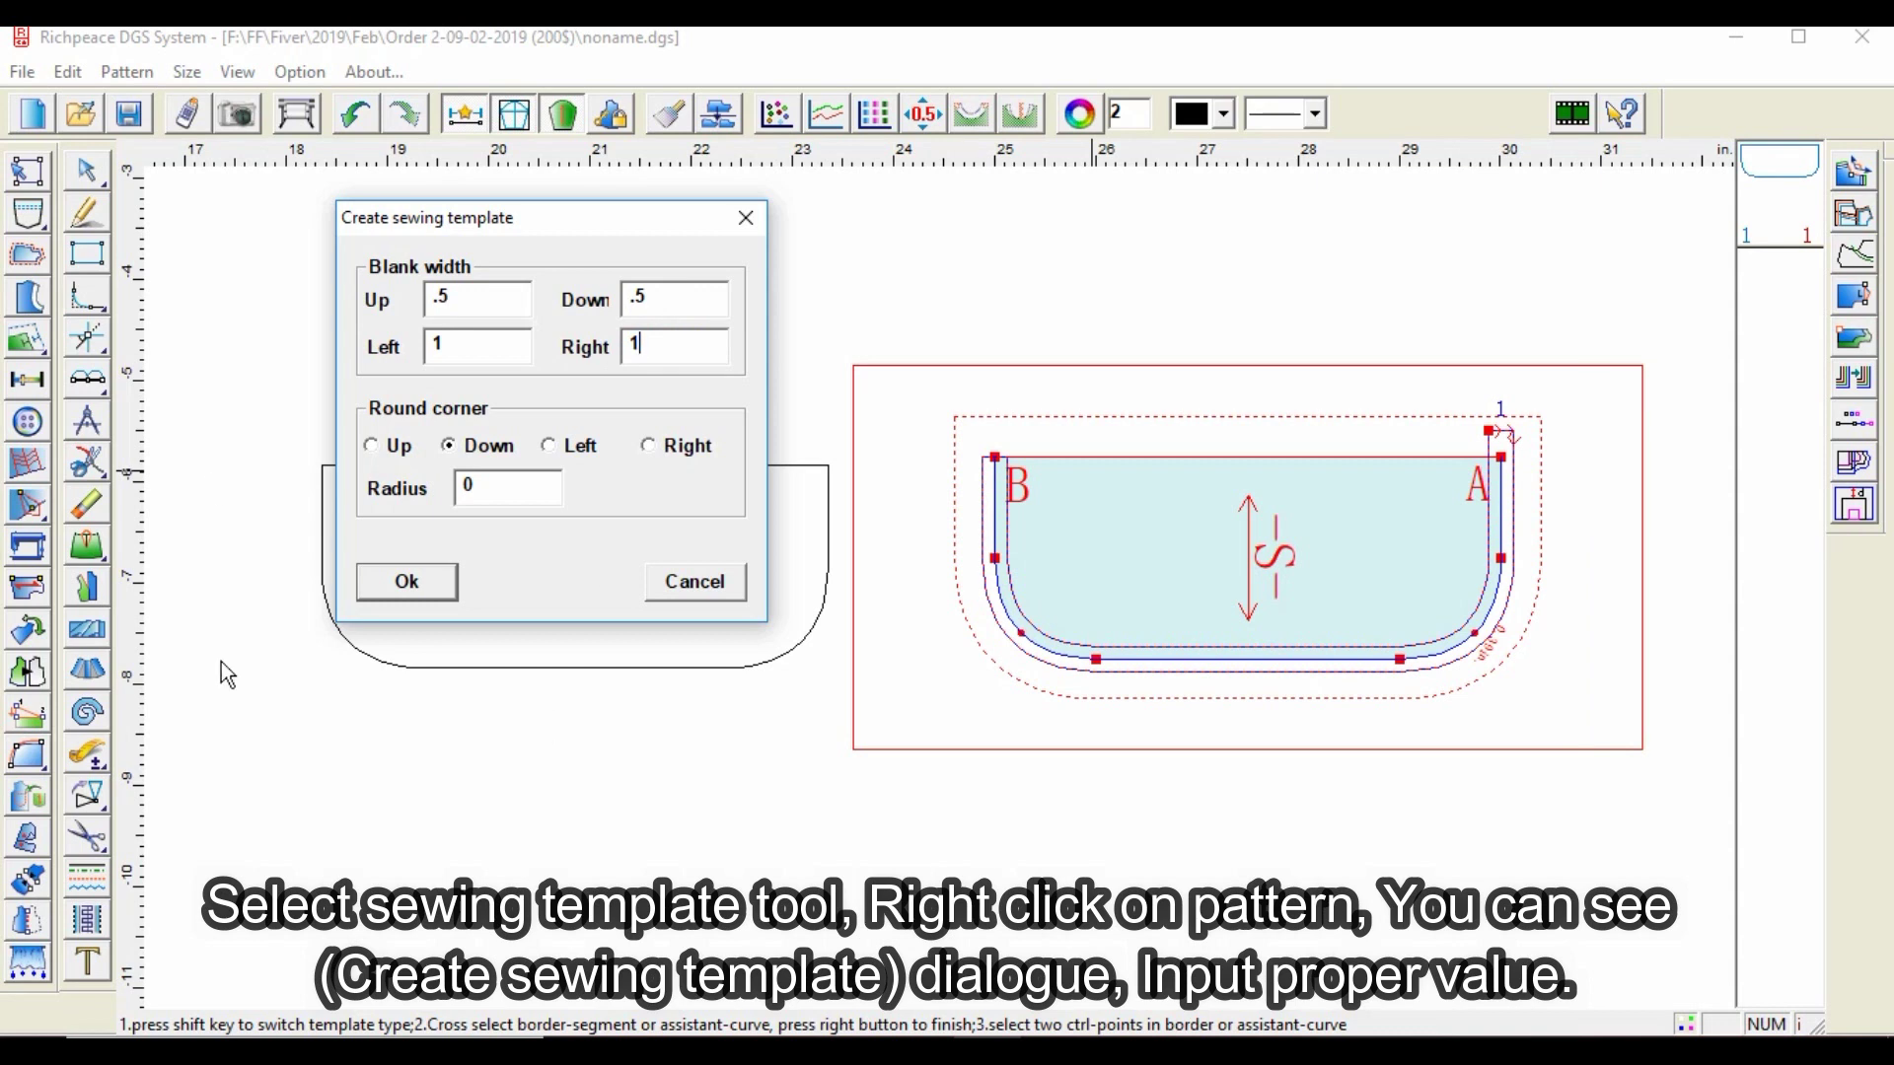
{"action": "left_click", "coordinate": [407, 581]}
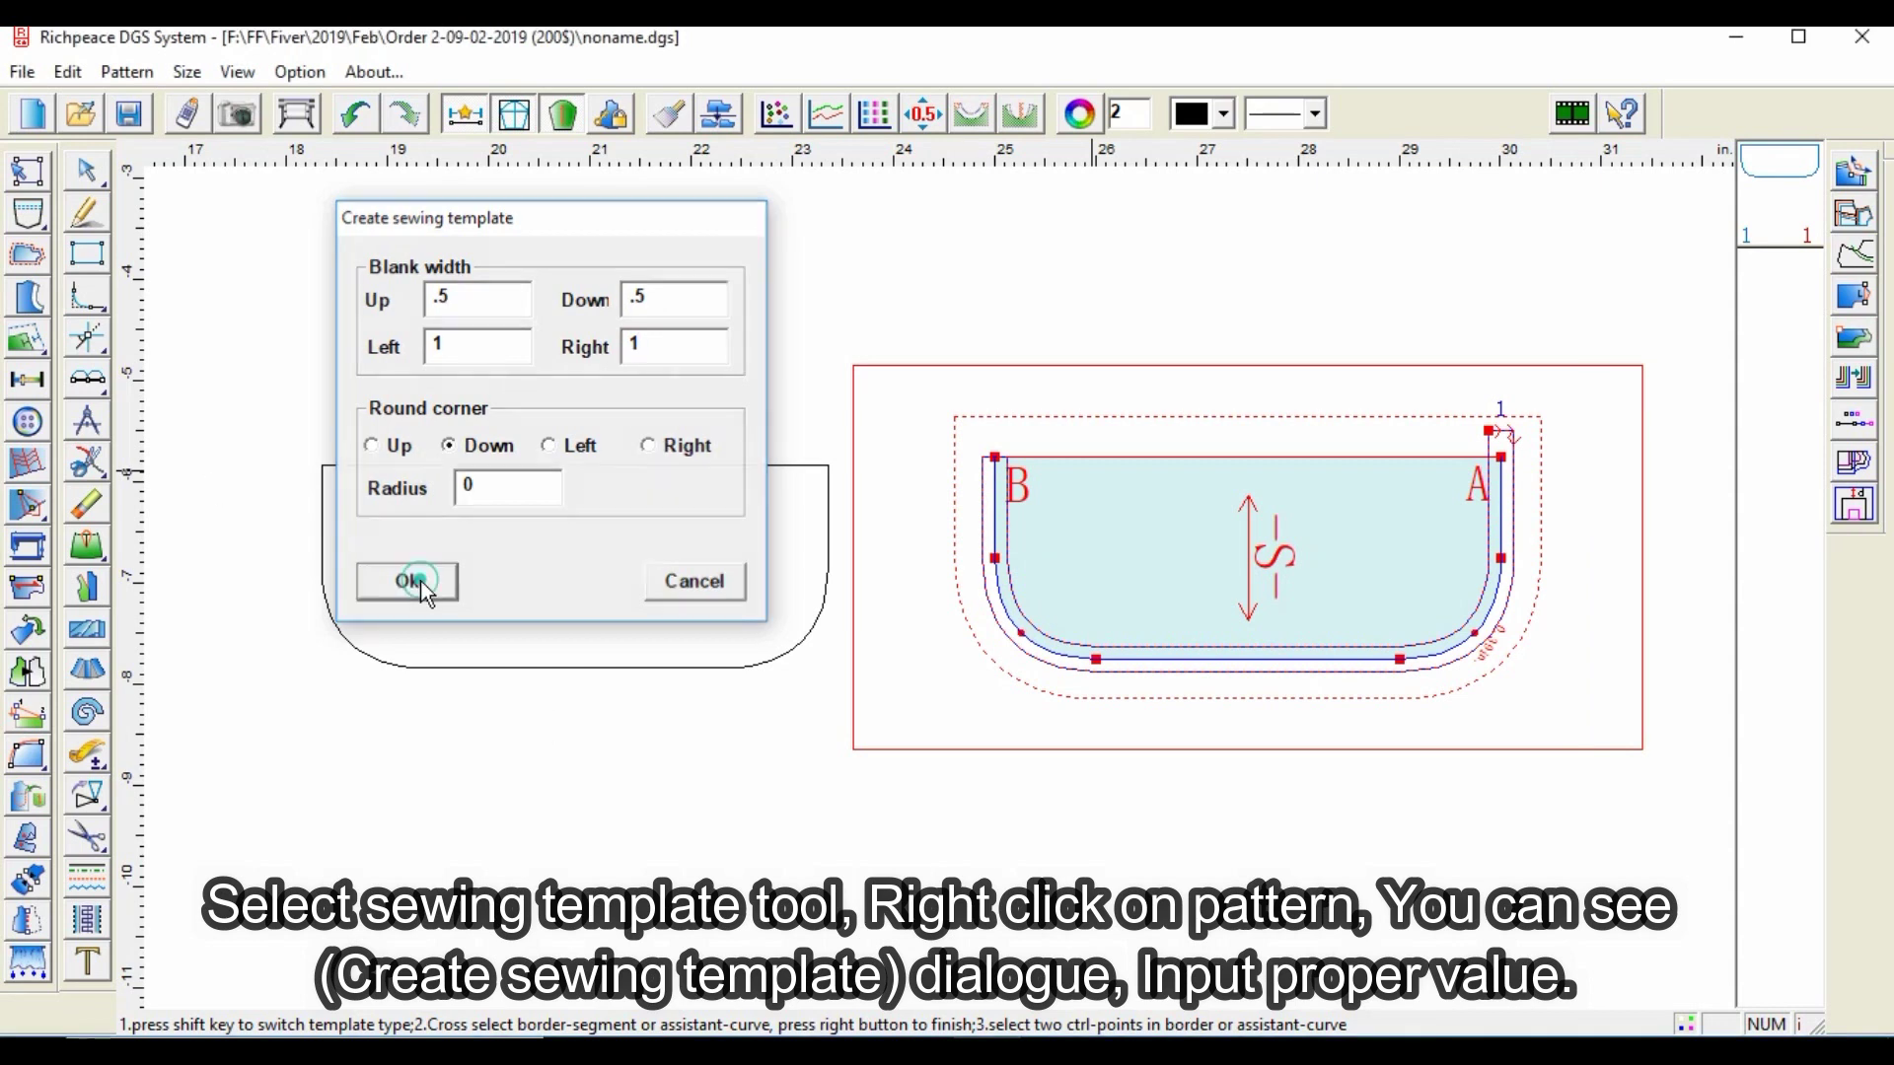
{"action": "scroll", "coordinate": [1501, 656], "scroll_direction": "down", "scroll_amount": 1}
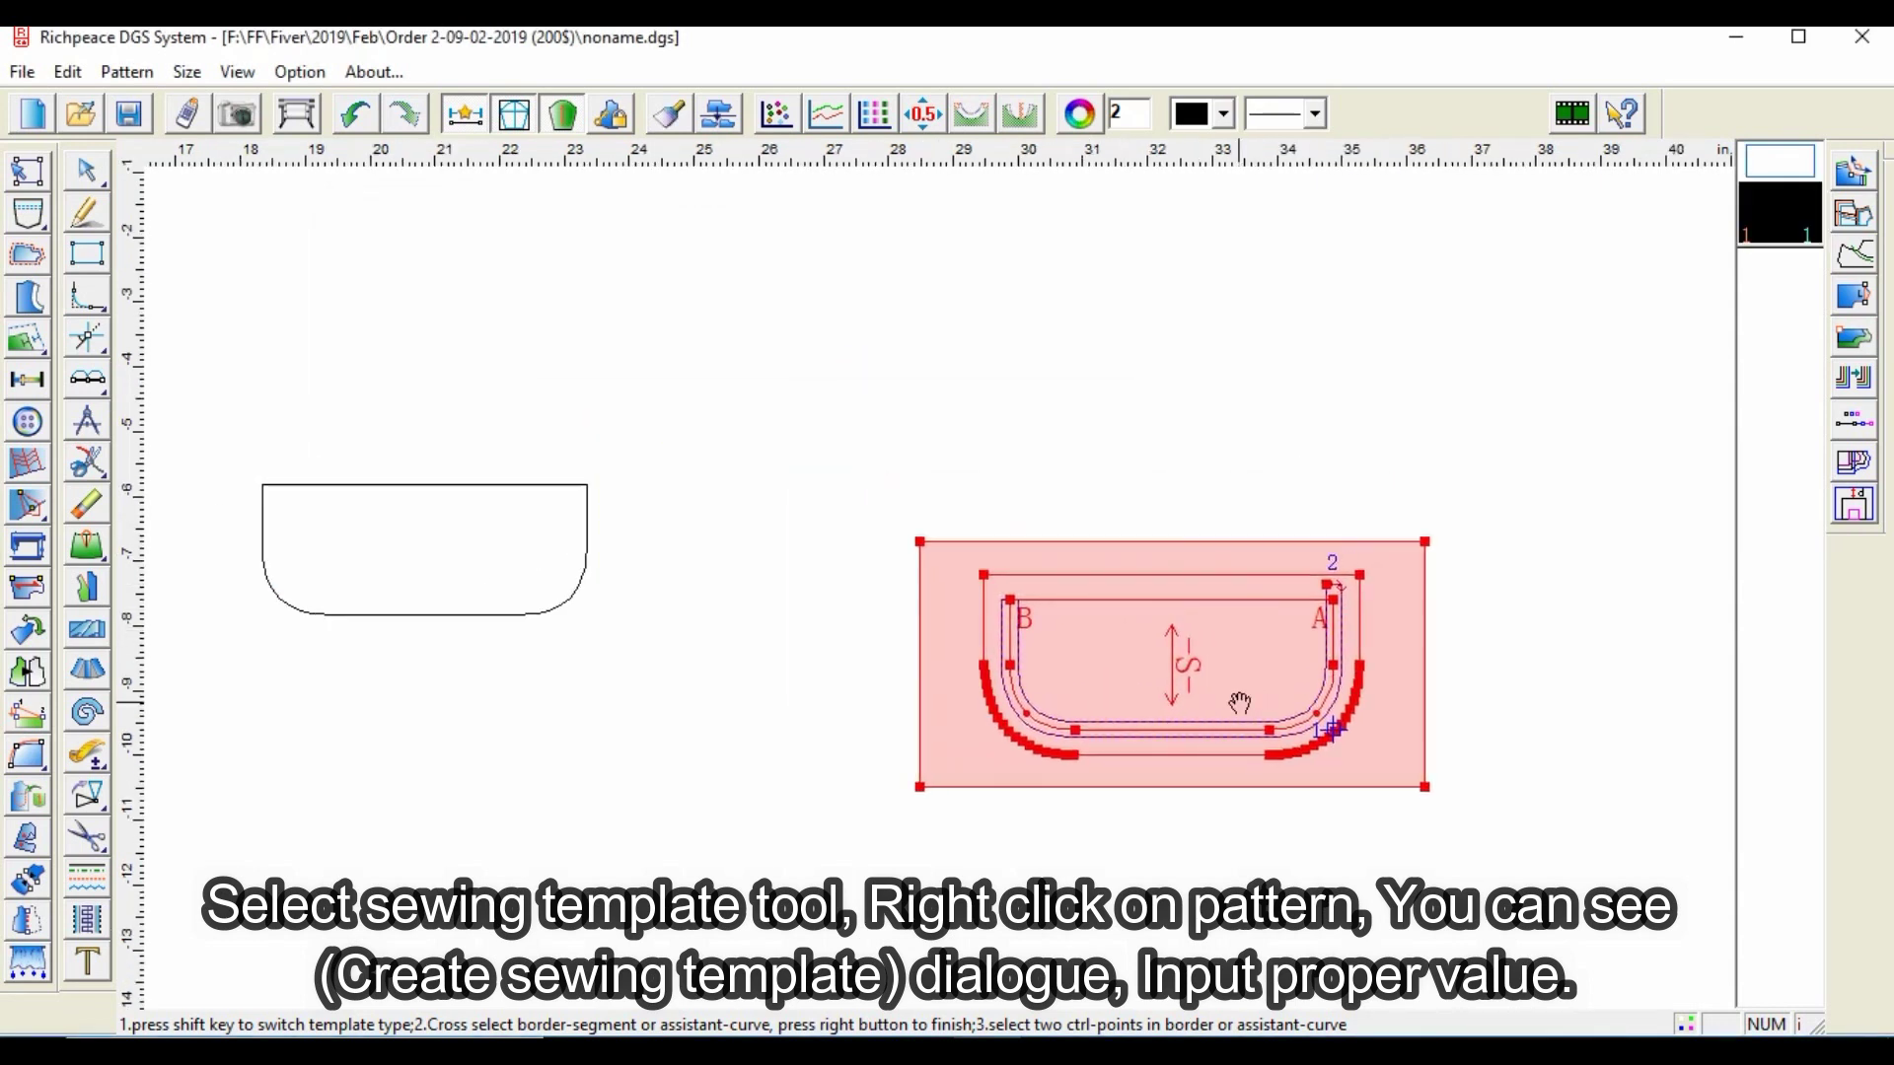
{"action": "right_click", "coordinate": [1236, 699]}
{"action": "left_click", "coordinate": [1169, 481]}
{"action": "scroll", "coordinate": [924, 593], "scroll_direction": "up", "scroll_amount": 1}
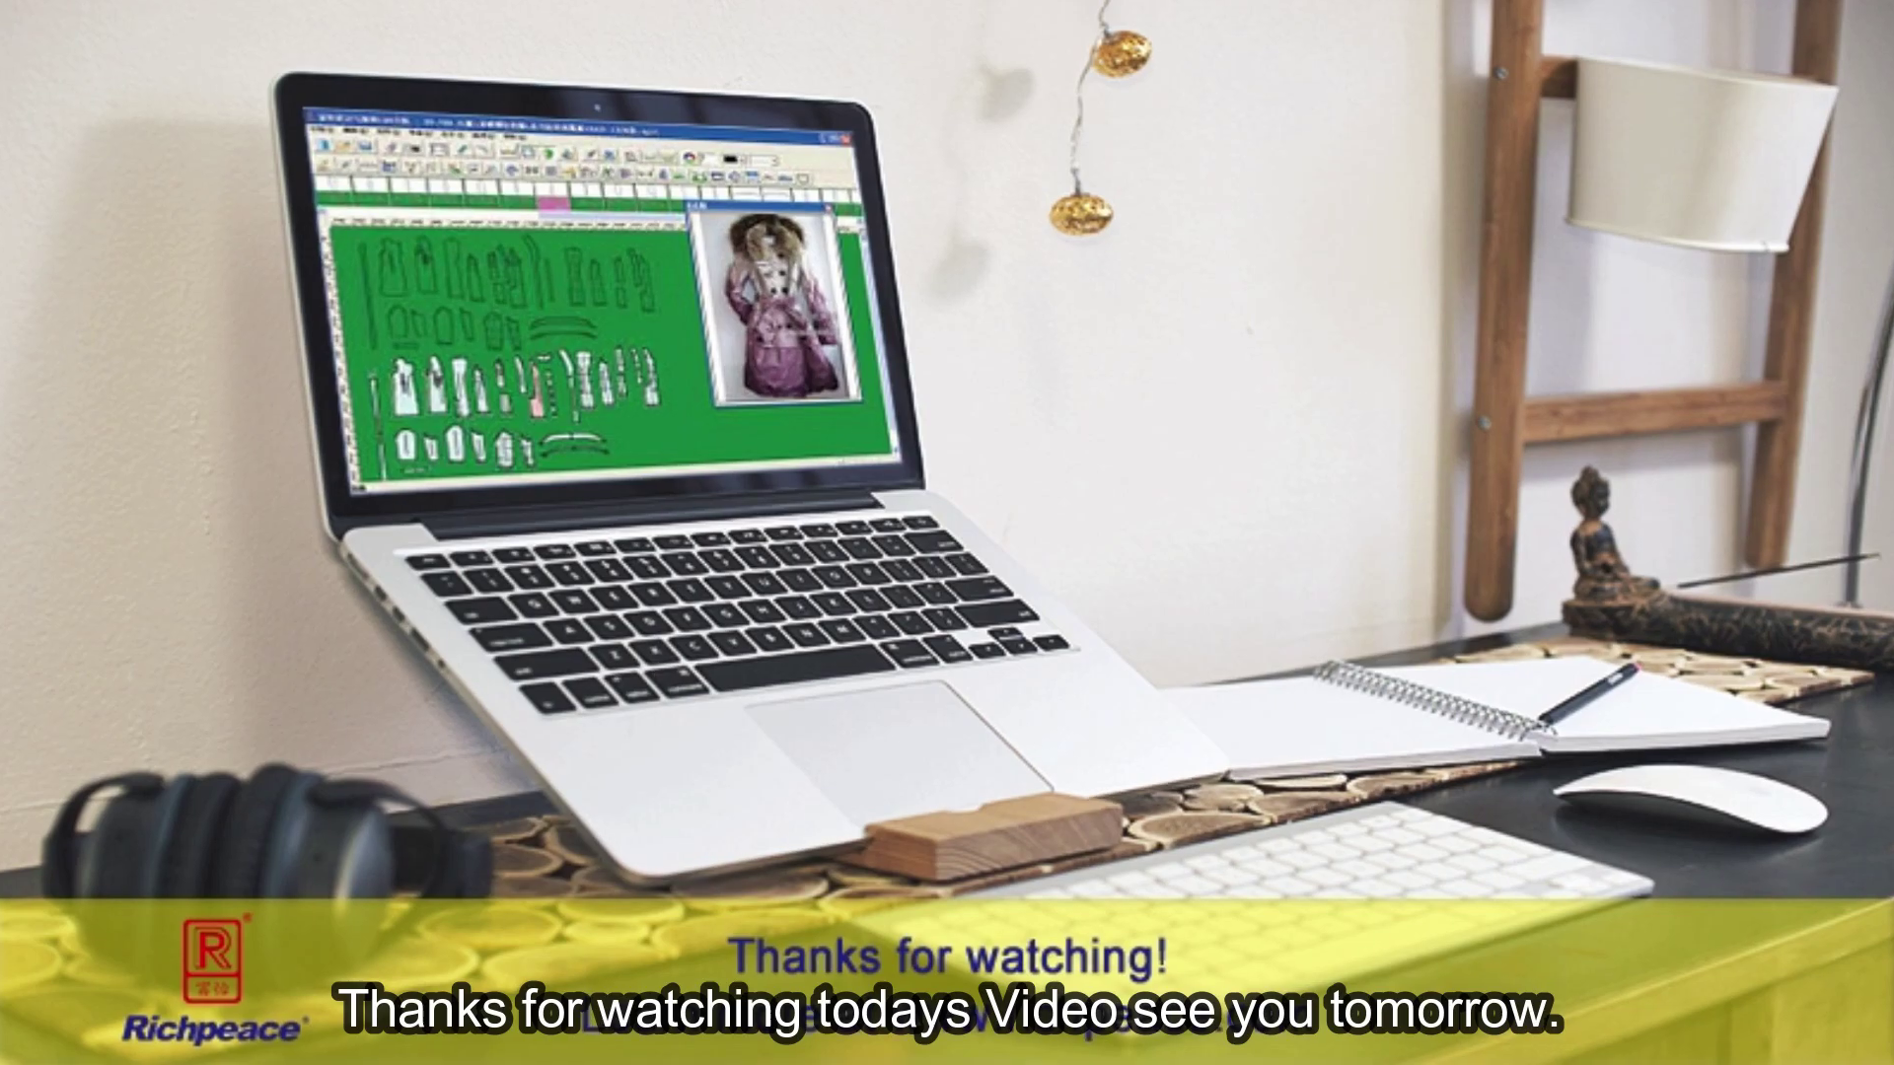